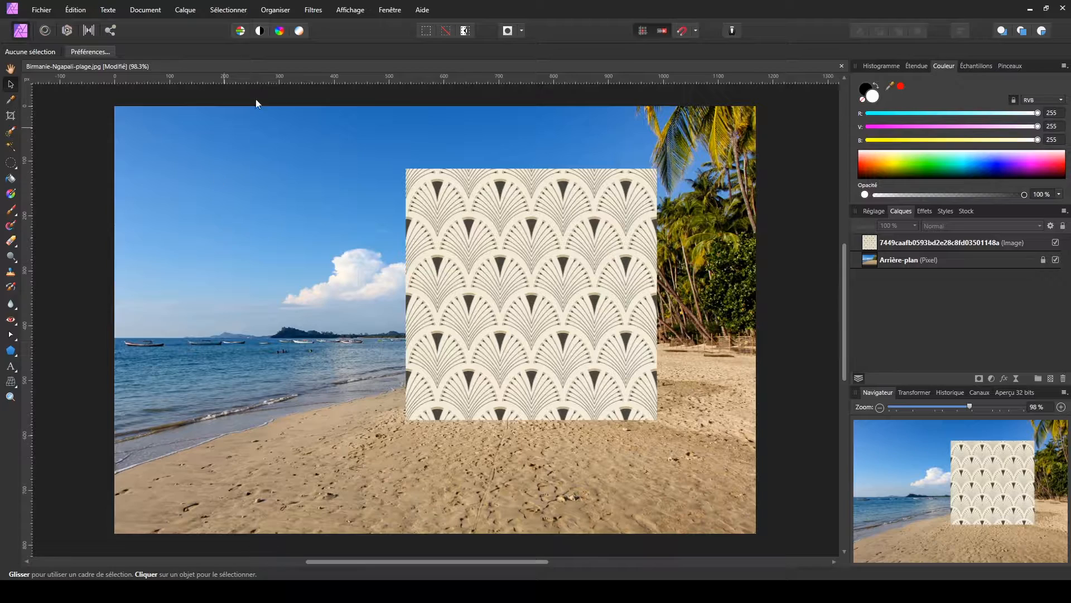
- Select the pattern image layer and reposition the pattern over the middle of the beach photo
{"action": "left_click", "coordinate": [897, 243]}
{"action": "mouse_move", "coordinate": [523, 301]}
{"action": "left_mouse_down"}
{"action": "mouse_move", "coordinate": [317, 304]}
{"action": "mouse_move", "coordinate": [457, 272]}
{"action": "mouse_move", "coordinate": [479, 324]}
{"action": "mouse_move", "coordinate": [509, 294]}
{"action": "left_mouse_up"}
{"action": "left_click_drag", "start_coordinate": [531, 359], "coordinate": [465, 344]}
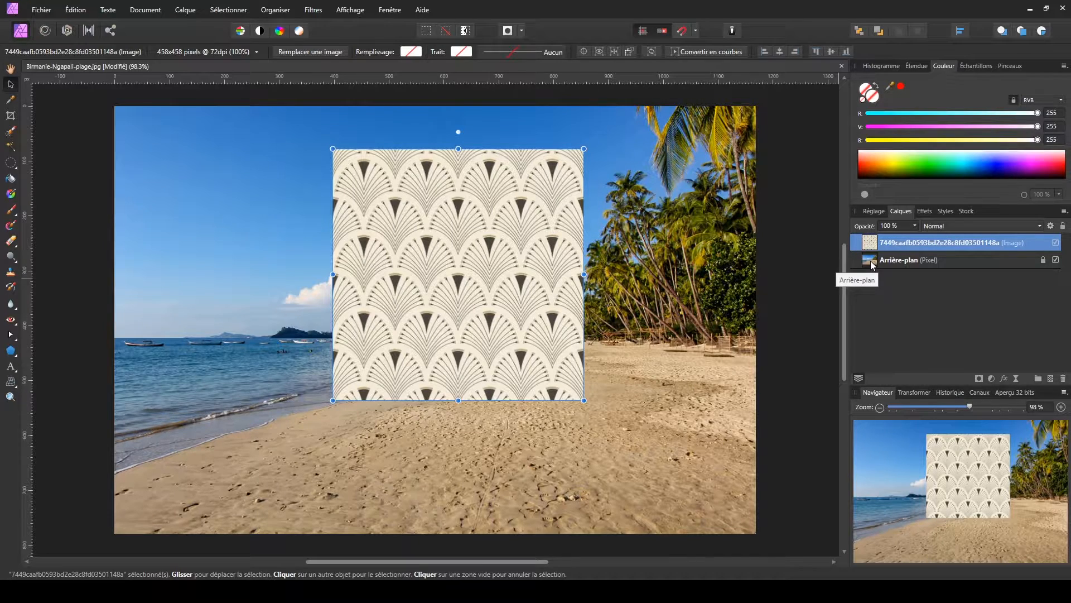
{"action": "left_click_drag", "start_coordinate": [458, 241], "coordinate": [502, 275]}
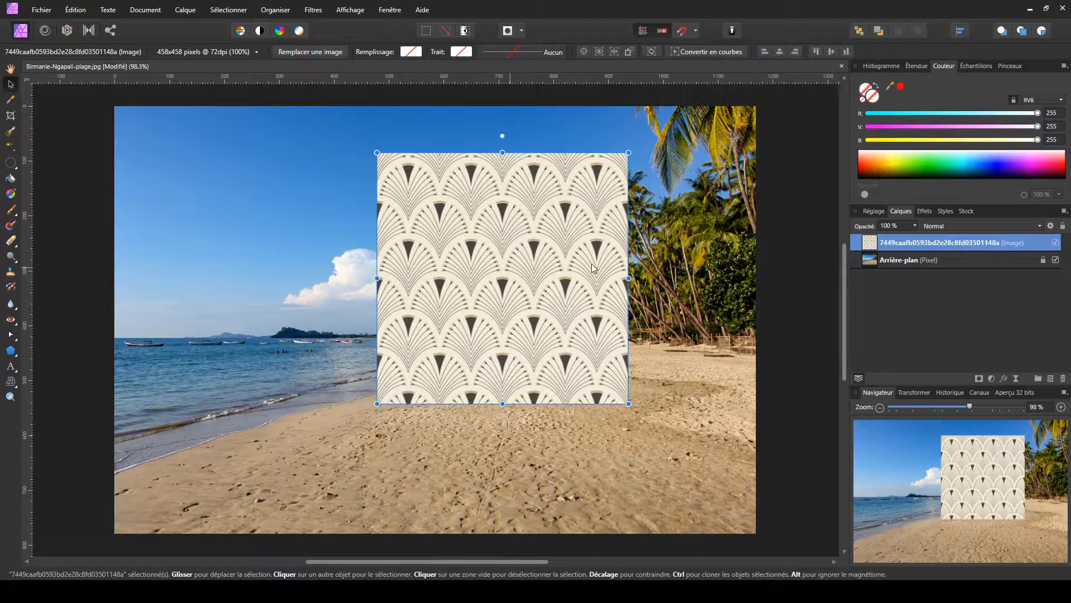
- Reduce the pattern layer's opacity to 41 %
{"action": "left_click", "coordinate": [915, 225]}
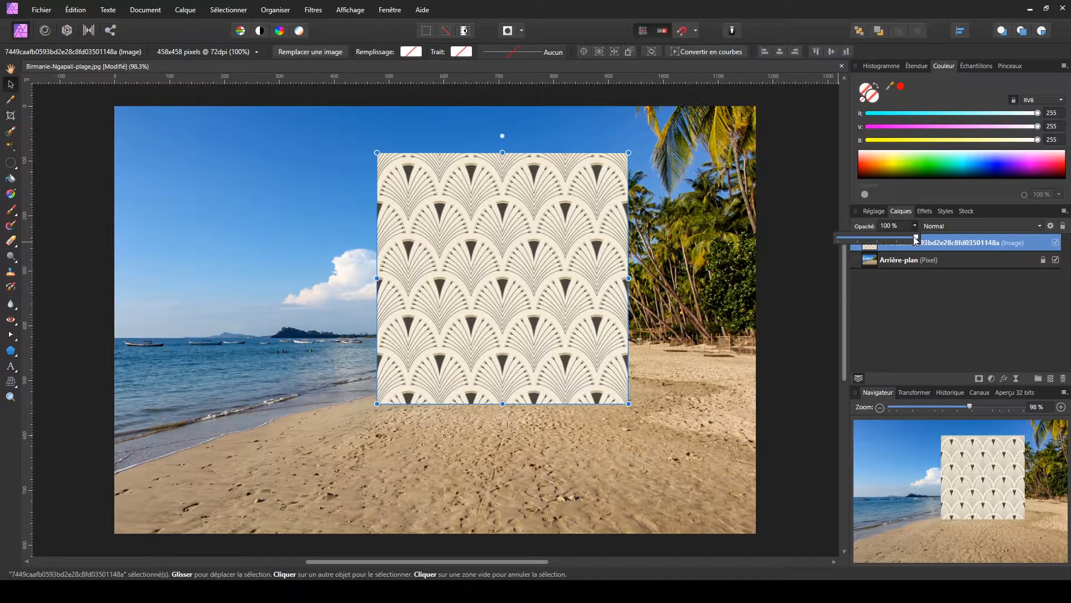
{"action": "left_click_drag", "start_coordinate": [916, 238], "coordinate": [872, 241]}
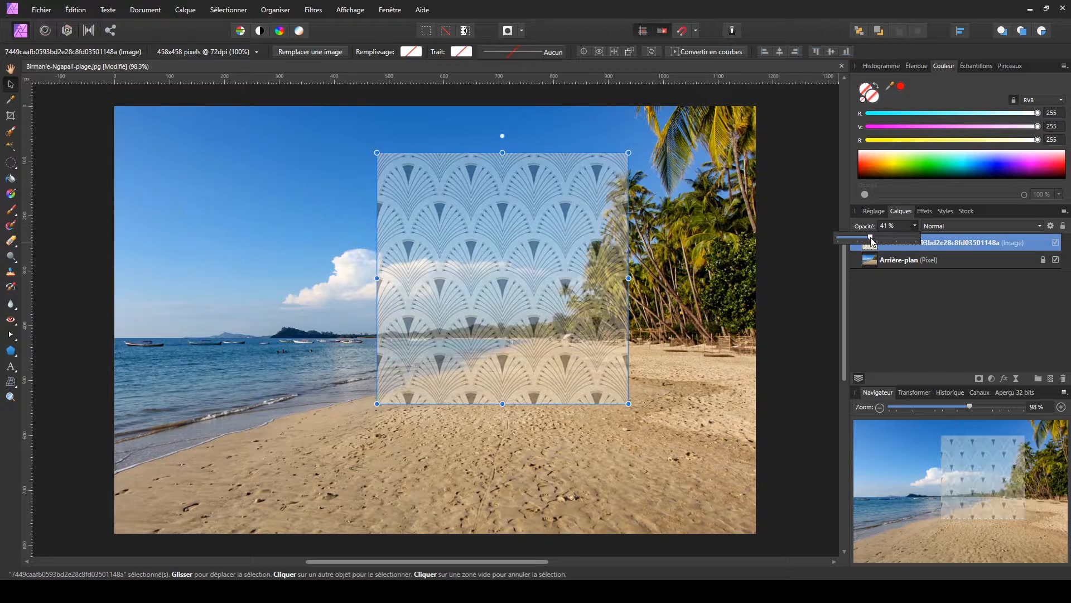
{"action": "left_click", "coordinate": [948, 244]}
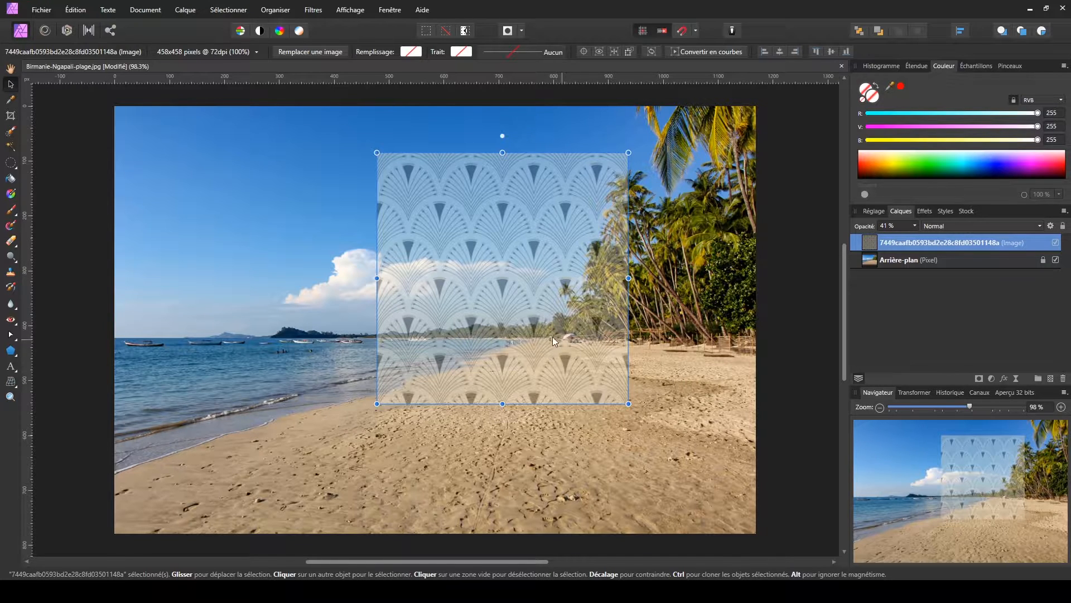
- Lower the pattern layer's opacity to 0 % and restore it to 100 %
{"action": "left_click", "coordinate": [914, 226]}
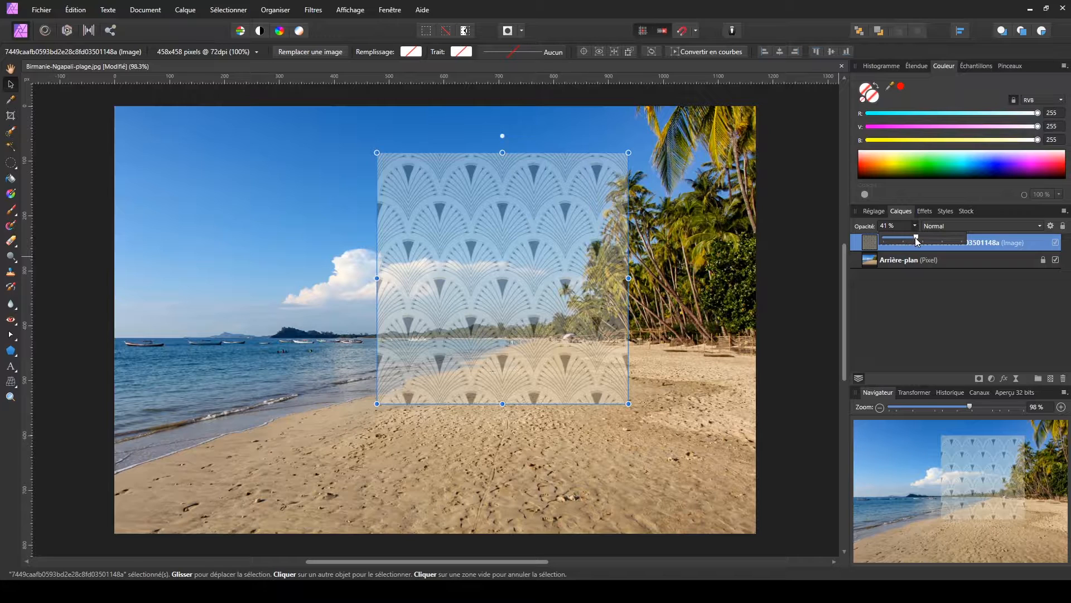
{"action": "left_click_drag", "start_coordinate": [916, 239], "coordinate": [883, 239]}
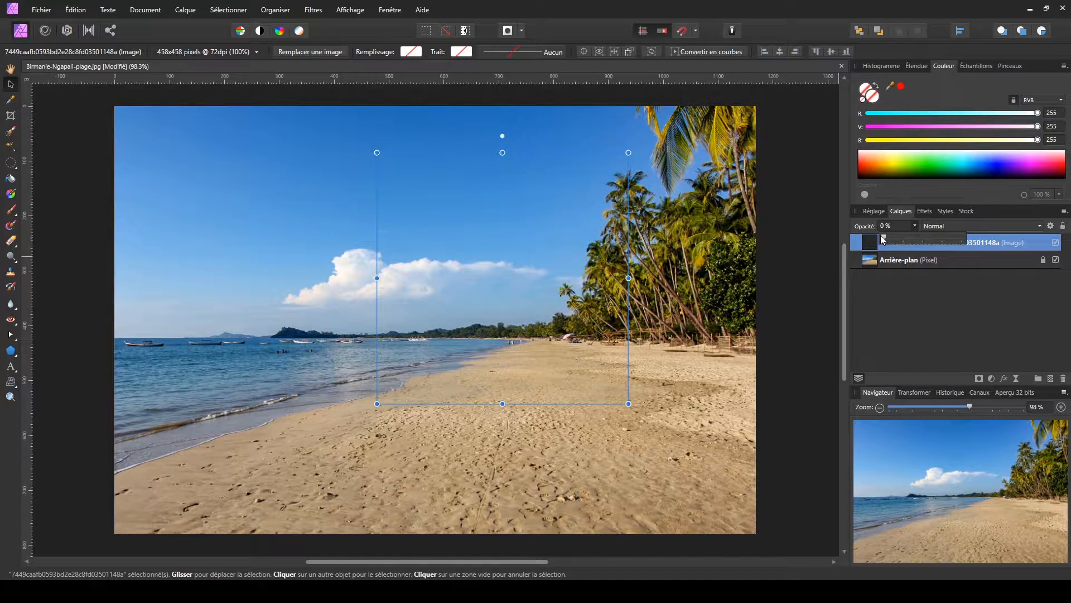
{"action": "left_click_drag", "start_coordinate": [884, 239], "coordinate": [983, 244]}
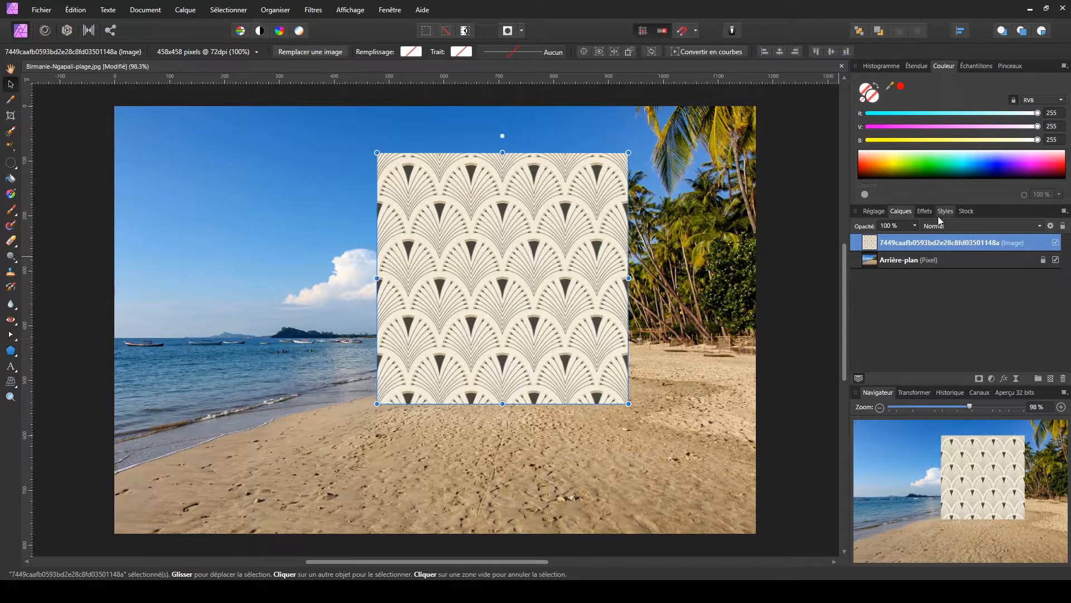
- Preview the blend modes on the pattern layer, apply Obscurcir, and shift the pattern slightly down and to the right
{"action": "left_click", "coordinate": [964, 227]}
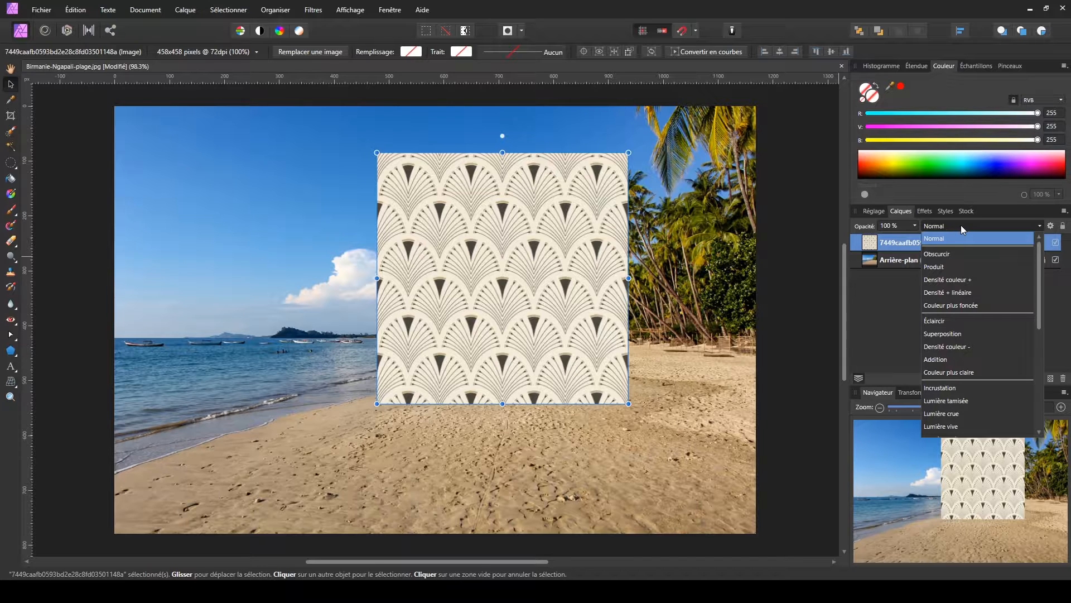
{"action": "scroll", "coordinate": [953, 330], "scroll_direction": "down", "scroll_amount": 5}
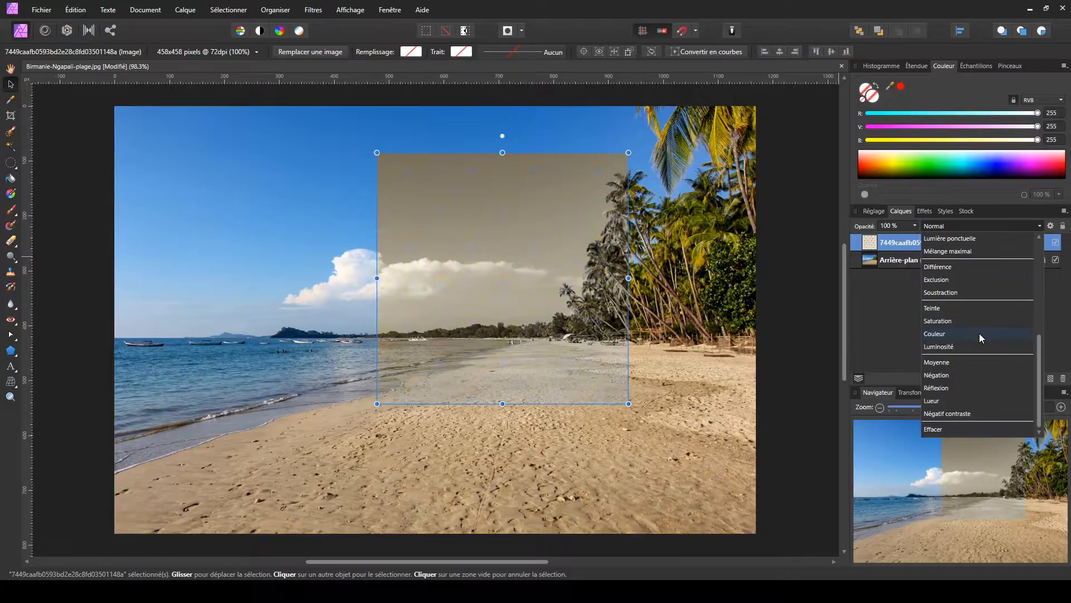
{"action": "scroll", "coordinate": [980, 332], "scroll_direction": "up", "scroll_amount": 5}
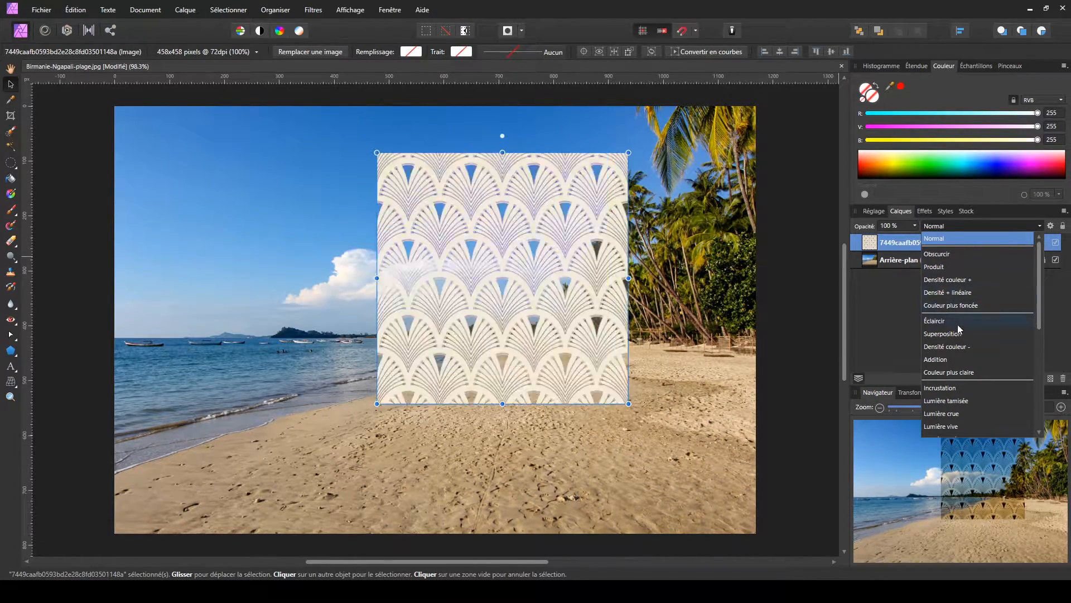
{"action": "scroll", "coordinate": [942, 345], "scroll_direction": "down", "scroll_amount": 3}
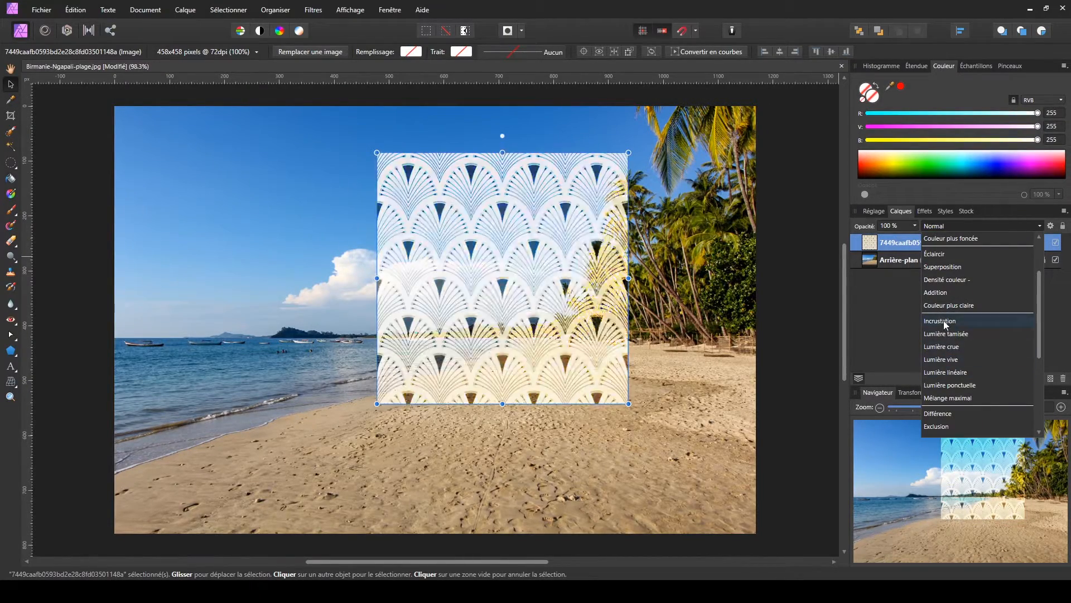
{"action": "scroll", "coordinate": [966, 343], "scroll_direction": "down", "scroll_amount": 2}
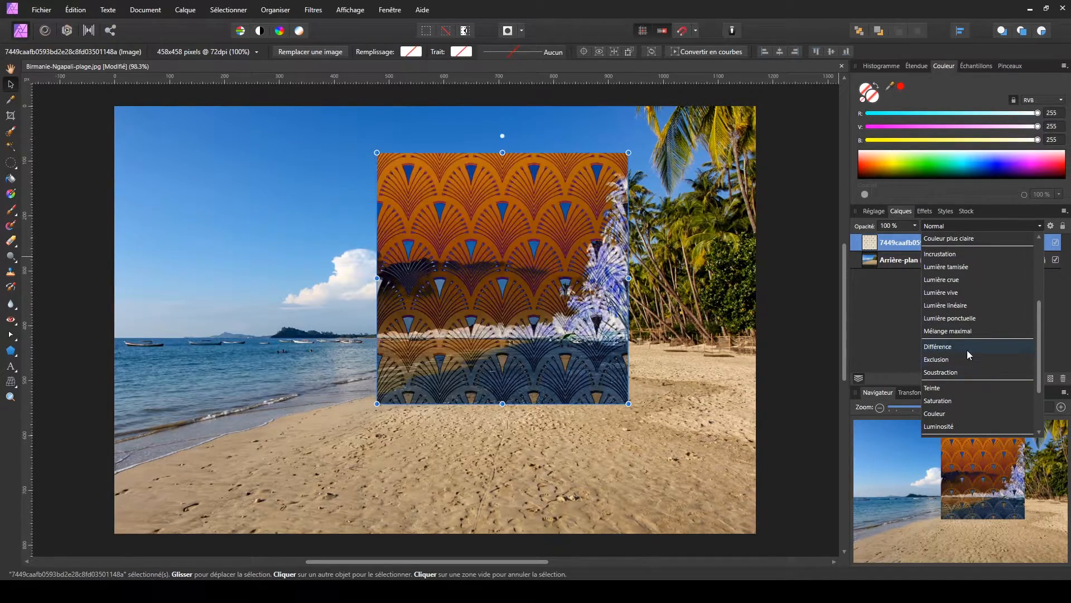
{"action": "scroll", "coordinate": [967, 350], "scroll_direction": "down", "scroll_amount": 2}
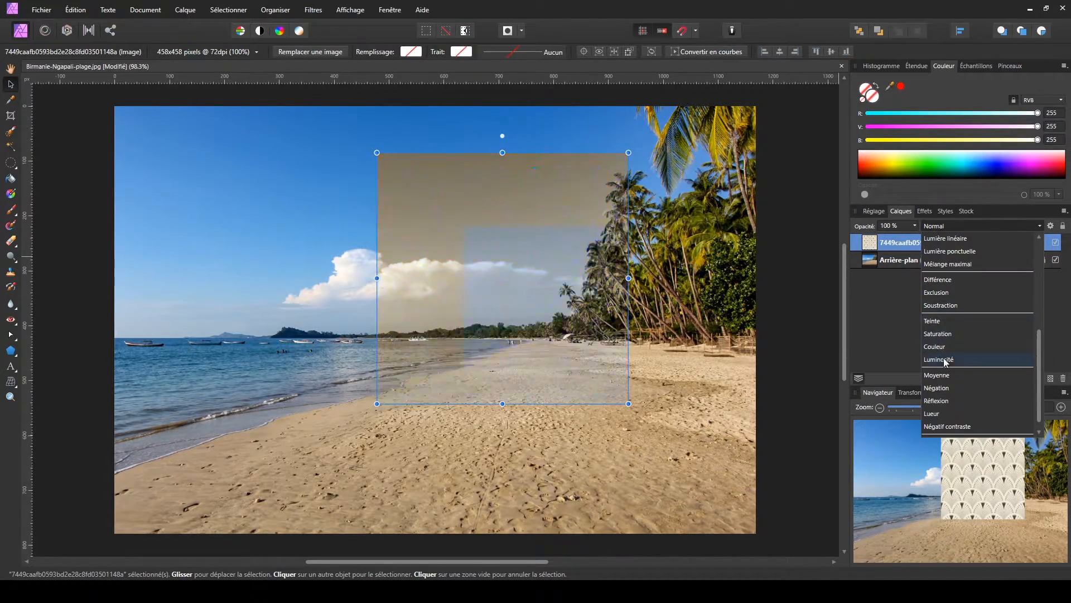
{"action": "scroll", "coordinate": [1002, 357], "scroll_direction": "up", "scroll_amount": 6}
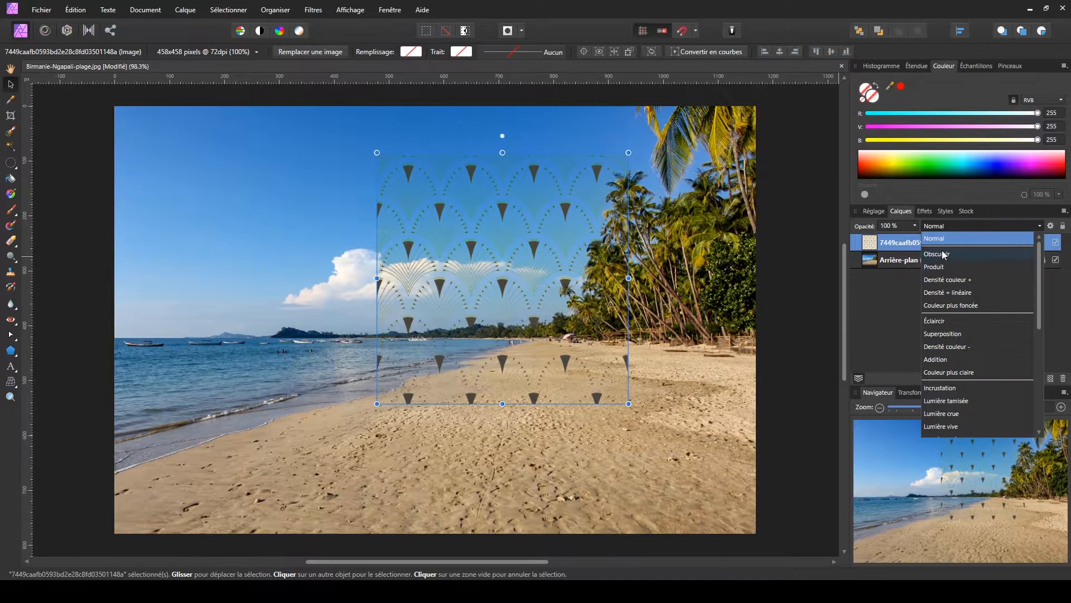
{"action": "left_click", "coordinate": [947, 255]}
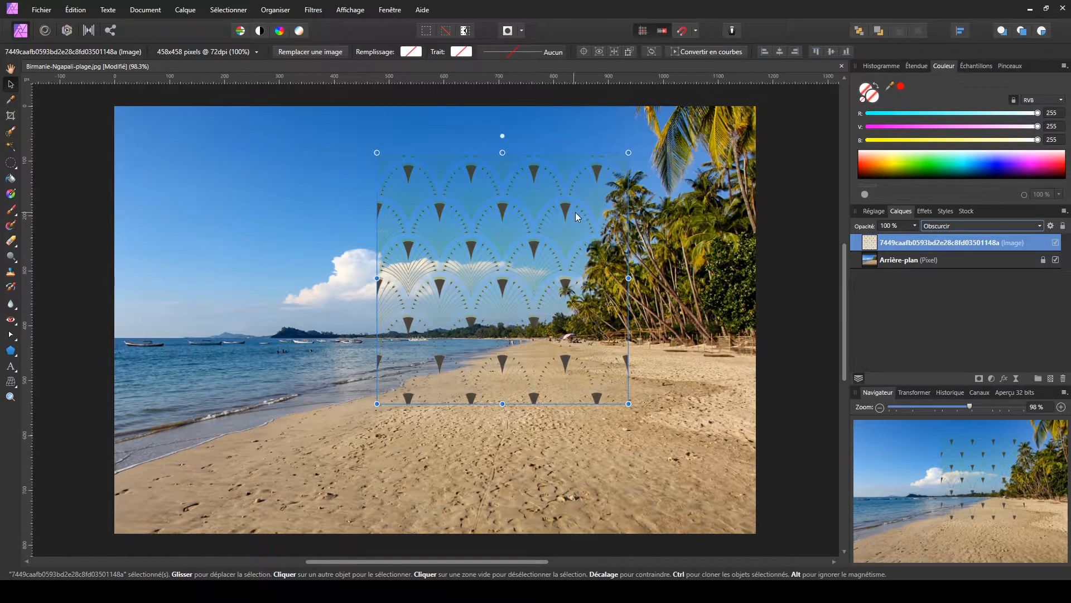
{"action": "left_click_drag", "start_coordinate": [599, 169], "coordinate": [609, 191]}
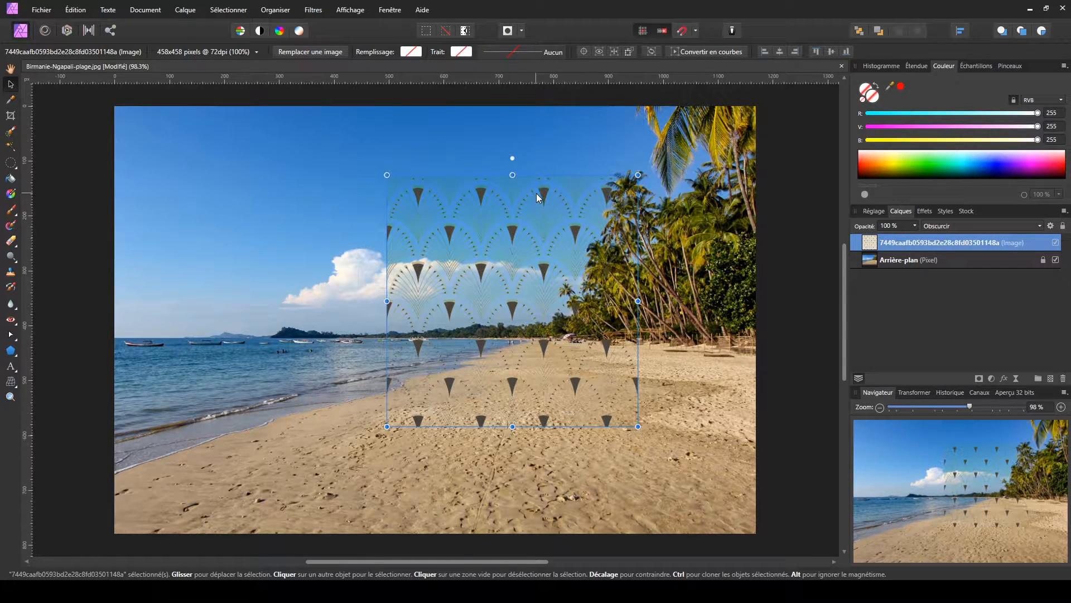
- Compare the pattern's motifs up close by switching the layer to Normal and back to Obscurcir
{"action": "key", "text": "z"}
{"action": "left_click_drag", "start_coordinate": [498, 161], "coordinate": [694, 273]}
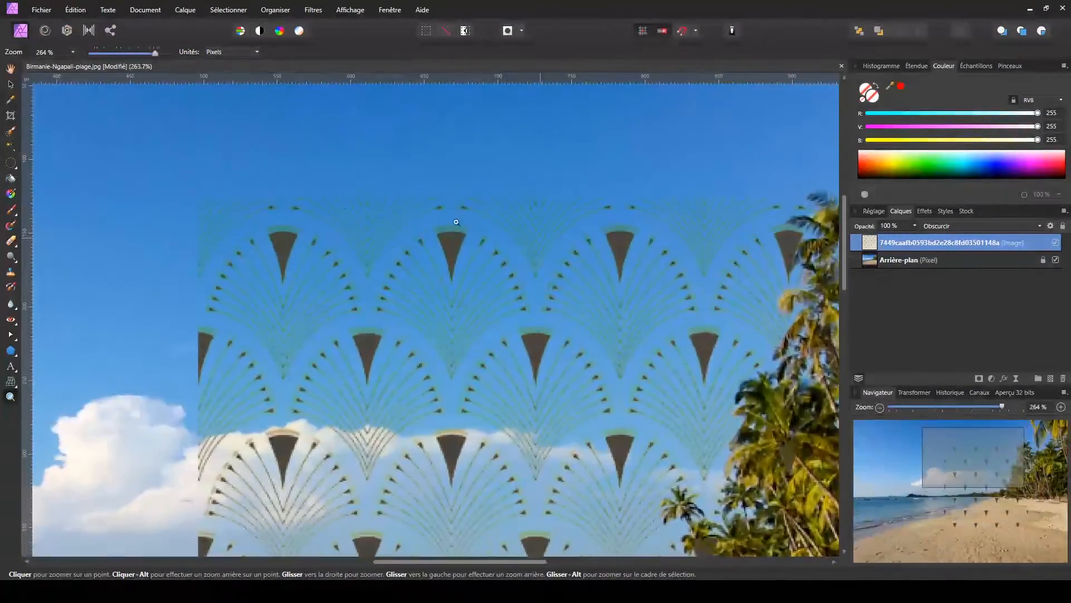
{"action": "left_click_drag", "start_coordinate": [414, 200], "coordinate": [623, 275]}
{"action": "left_click_drag", "start_coordinate": [485, 337], "coordinate": [502, 349]}
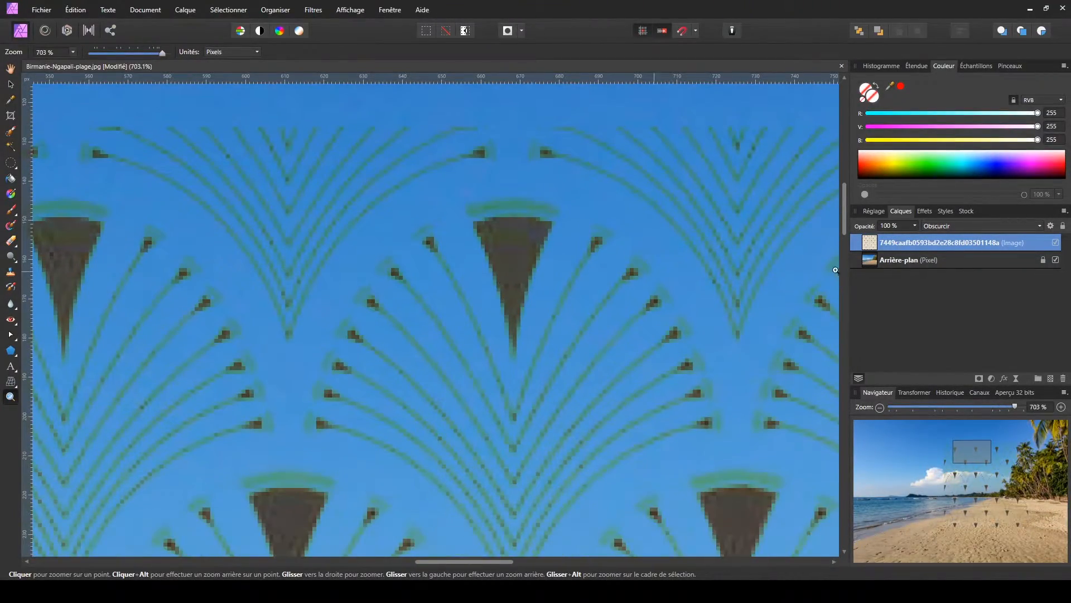
{"action": "left_click", "coordinate": [959, 226]}
{"action": "left_click", "coordinate": [942, 238]}
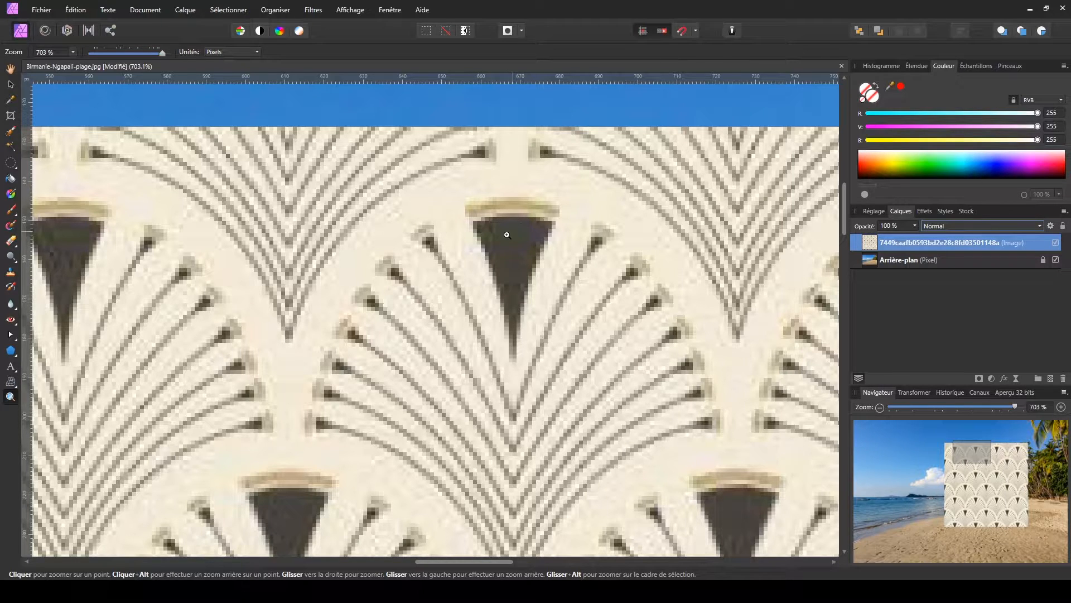
{"action": "left_click", "coordinate": [965, 225]}
{"action": "left_click", "coordinate": [945, 255]}
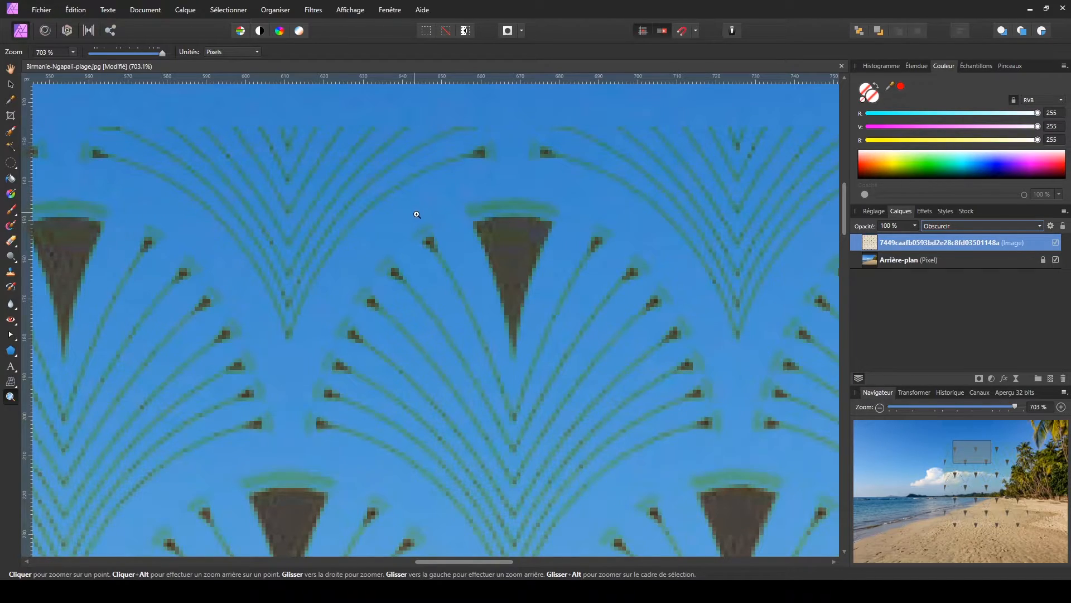
- Change the pattern layer's blend mode to Produit with the whole pattern back in view
{"action": "key", "text": "ctrl+minus"}
{"action": "key", "text": "ctrl+minus"}
{"action": "key", "text": "ctrl+minus"}
{"action": "key", "text": "ctrl+minus"}
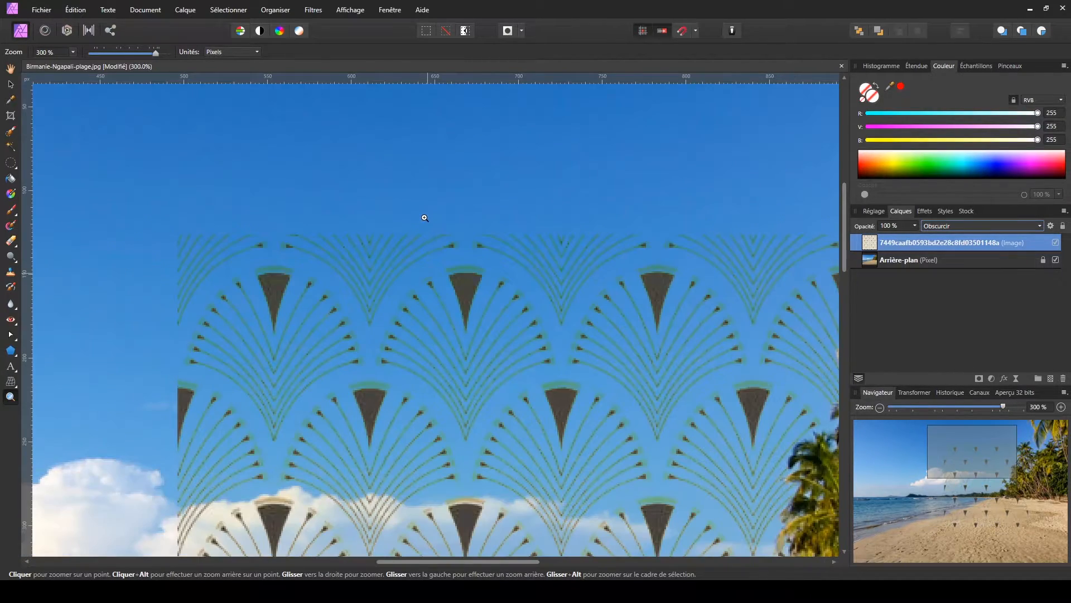
{"action": "scroll", "coordinate": [479, 328], "scroll_direction": "down", "scroll_amount": 7}
{"action": "key", "text": "ctrl+minus"}
{"action": "key", "text": "ctrl+minus"}
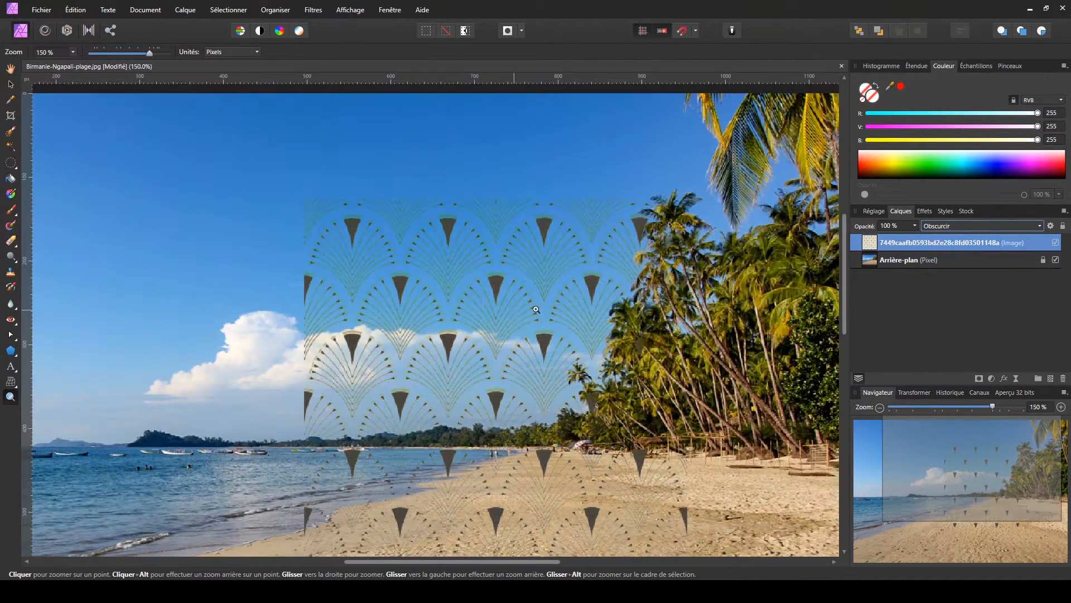
{"action": "left_click", "coordinate": [967, 226]}
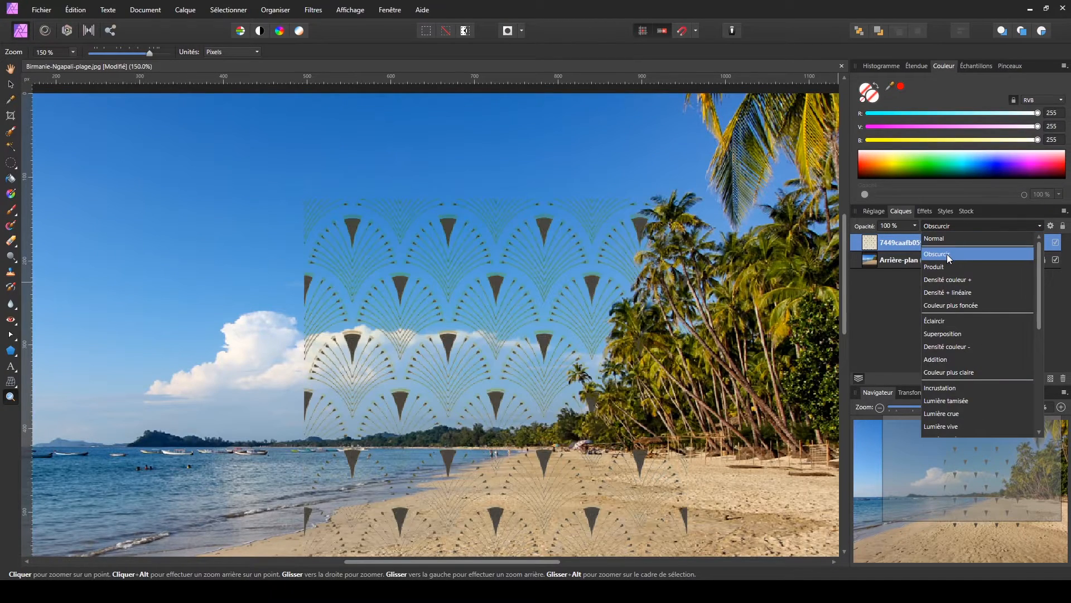
{"action": "left_click", "coordinate": [946, 253]}
{"action": "left_click", "coordinate": [950, 226]}
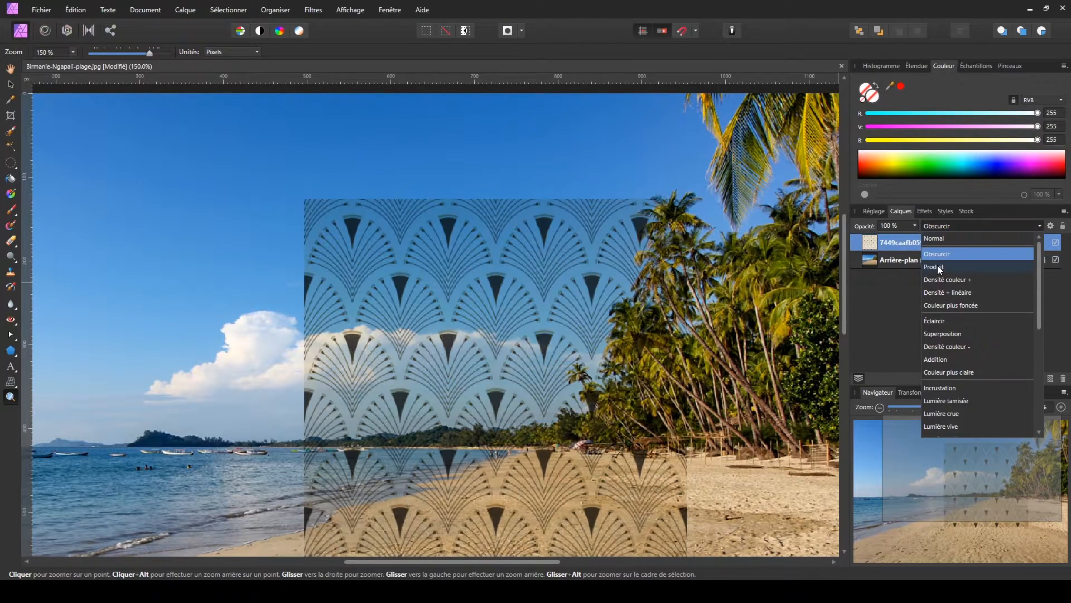
{"action": "left_click", "coordinate": [938, 266]}
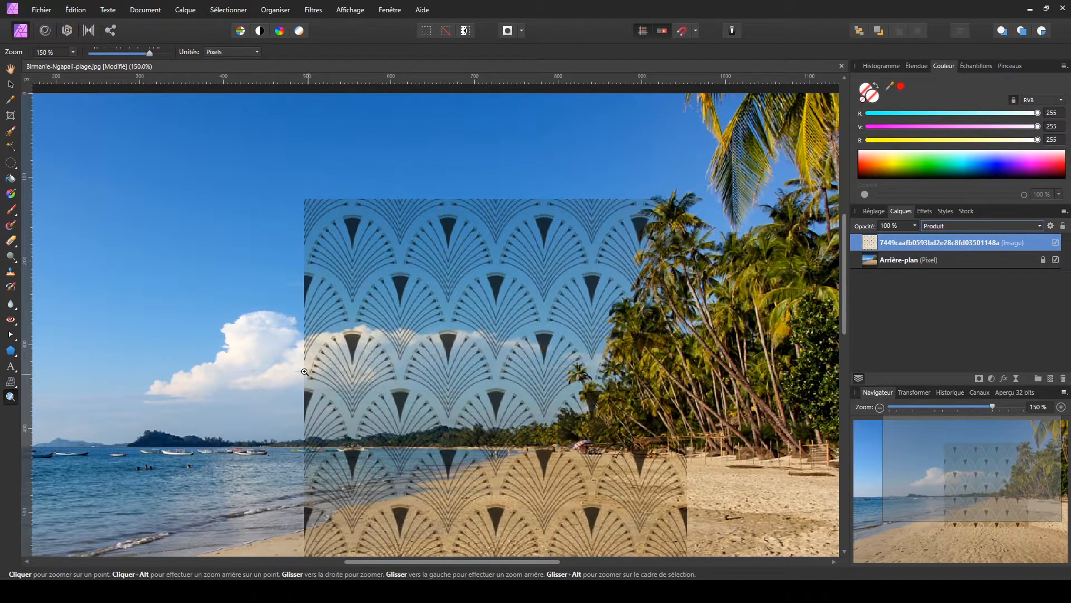
- Apply Densité couleur + to the pattern layer and cycle its blend mode through Densité + linéaire to Couleur plus foncée
{"action": "left_click", "coordinate": [966, 226]}
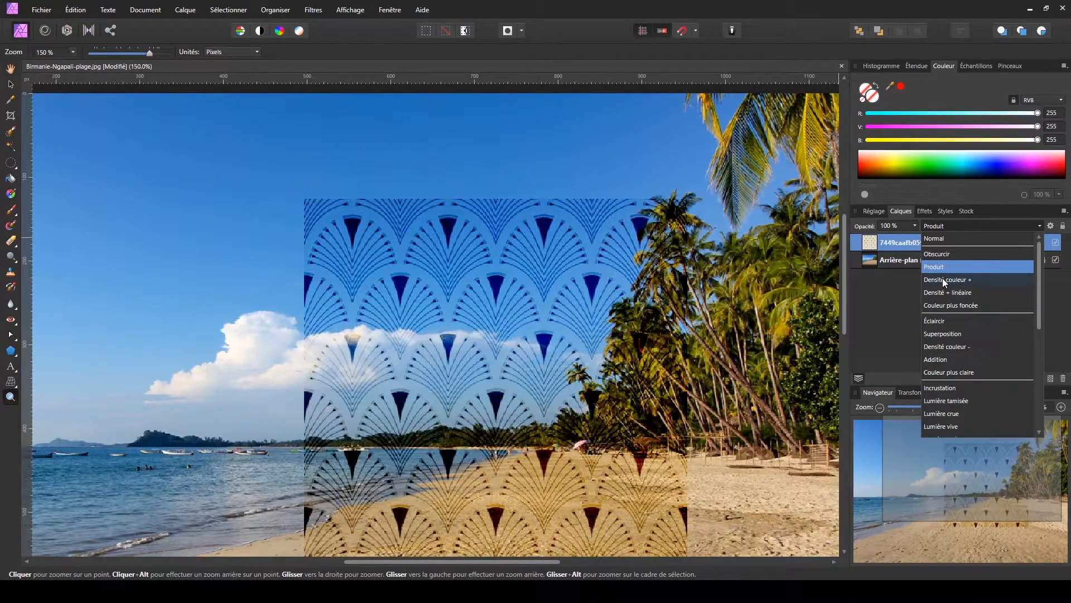
{"action": "left_click", "coordinate": [950, 279]}
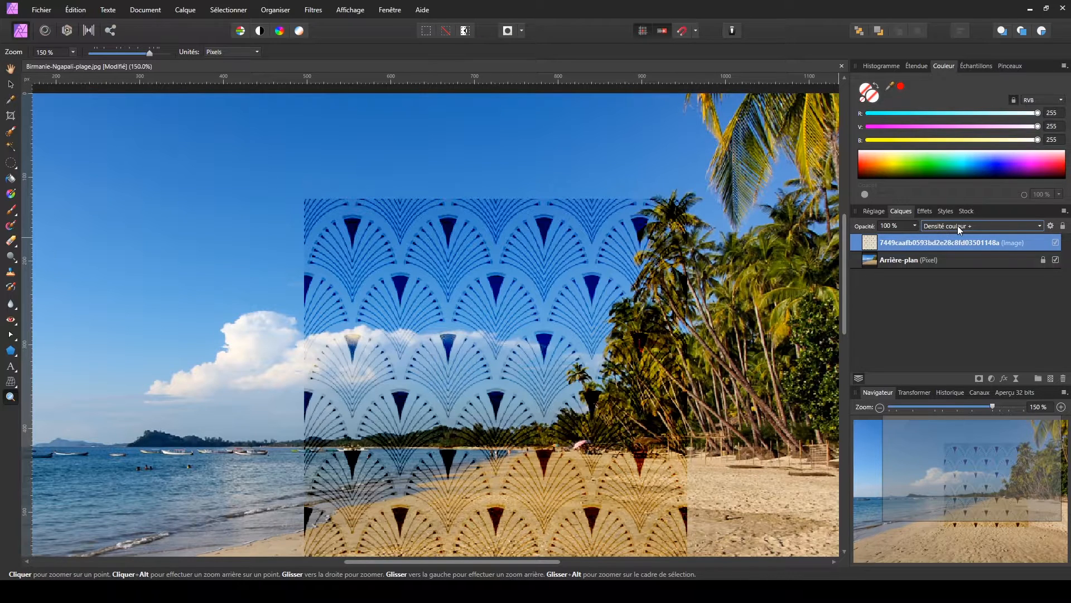
{"action": "scroll", "coordinate": [957, 225], "scroll_direction": "down", "scroll_amount": 1}
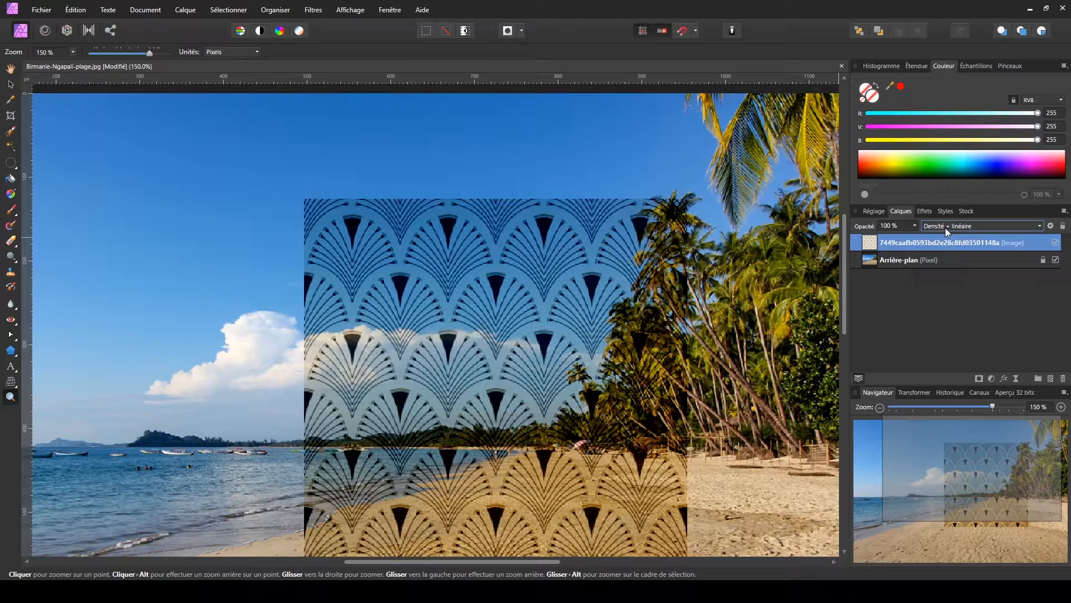
{"action": "scroll", "coordinate": [949, 226], "scroll_direction": "down", "scroll_amount": 1}
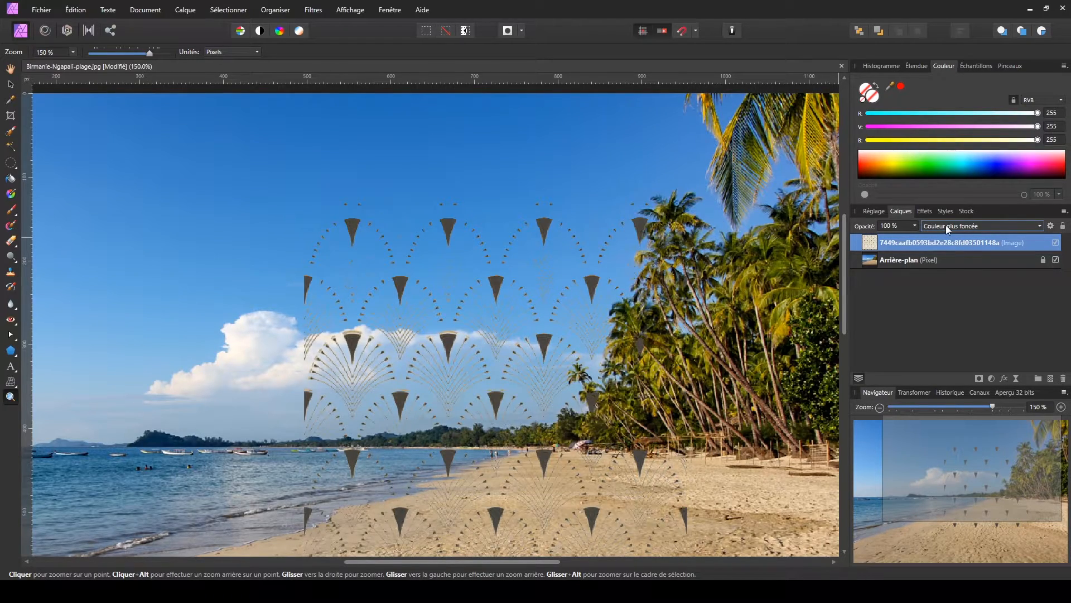
{"action": "scroll", "coordinate": [946, 226], "scroll_direction": "down", "scroll_amount": 1}
{"action": "scroll", "coordinate": [947, 226], "scroll_direction": "up", "scroll_amount": 1}
- Try the Éclaircir blend mode on the pattern layer and replace it with Superposition
{"action": "left_click", "coordinate": [946, 225]}
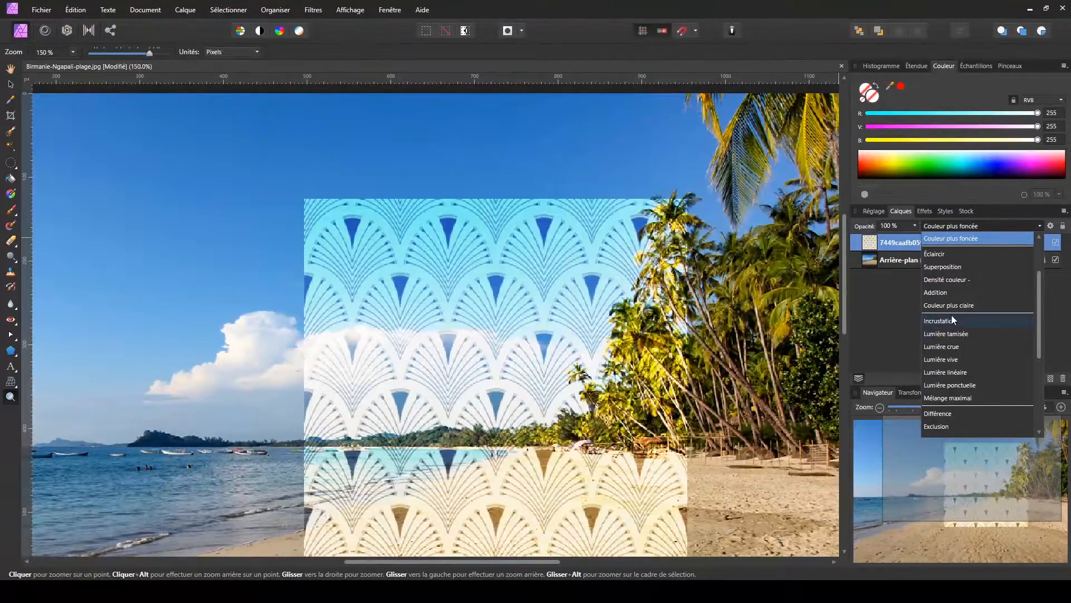
{"action": "left_click", "coordinate": [949, 253]}
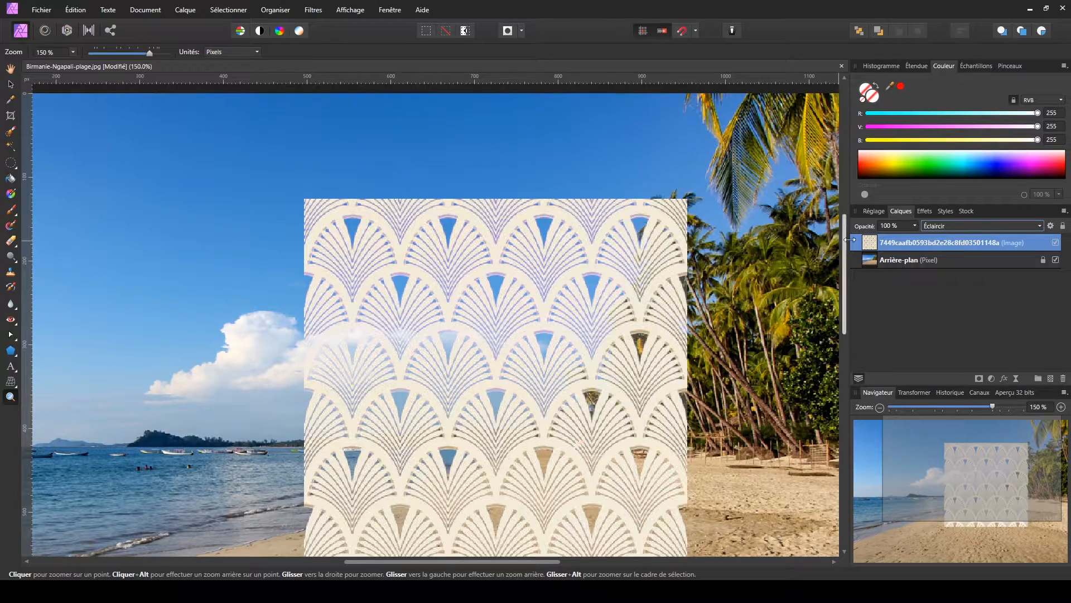
{"action": "left_click", "coordinate": [943, 226]}
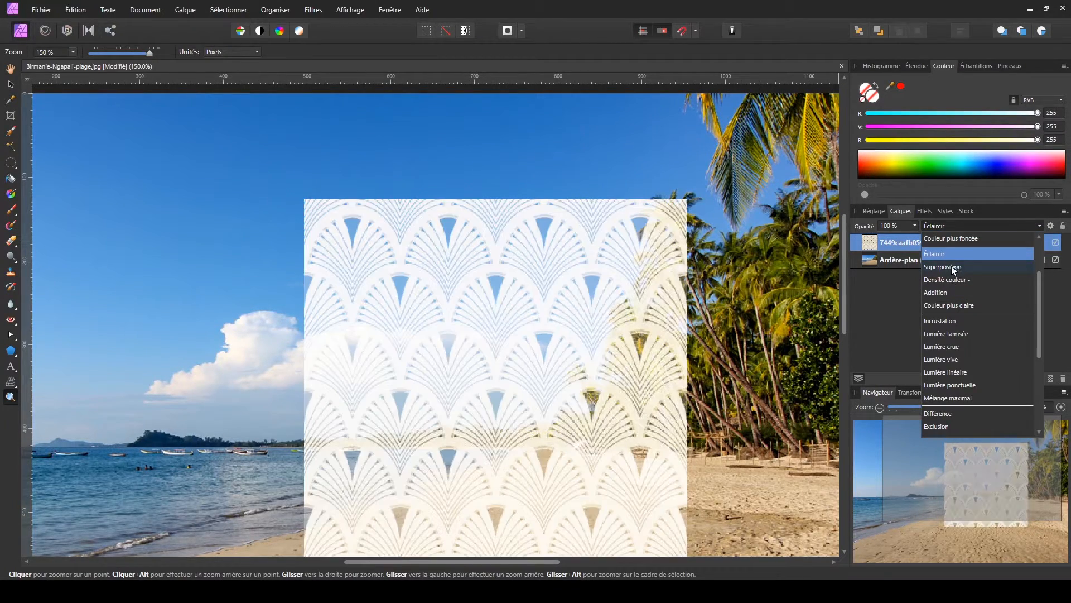
{"action": "left_click", "coordinate": [952, 266]}
- Apply Densité couleur - to the pattern layer and cycle its blend mode onward to Couleur plus claire
{"action": "left_click", "coordinate": [950, 227]}
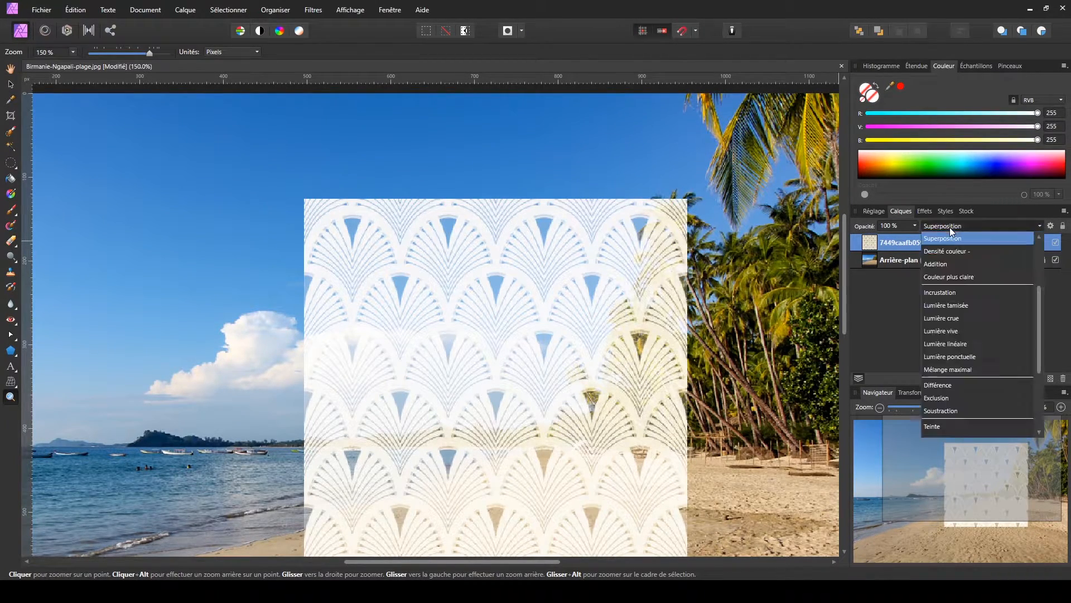
{"action": "scroll", "coordinate": [965, 262], "scroll_direction": "up", "scroll_amount": 1}
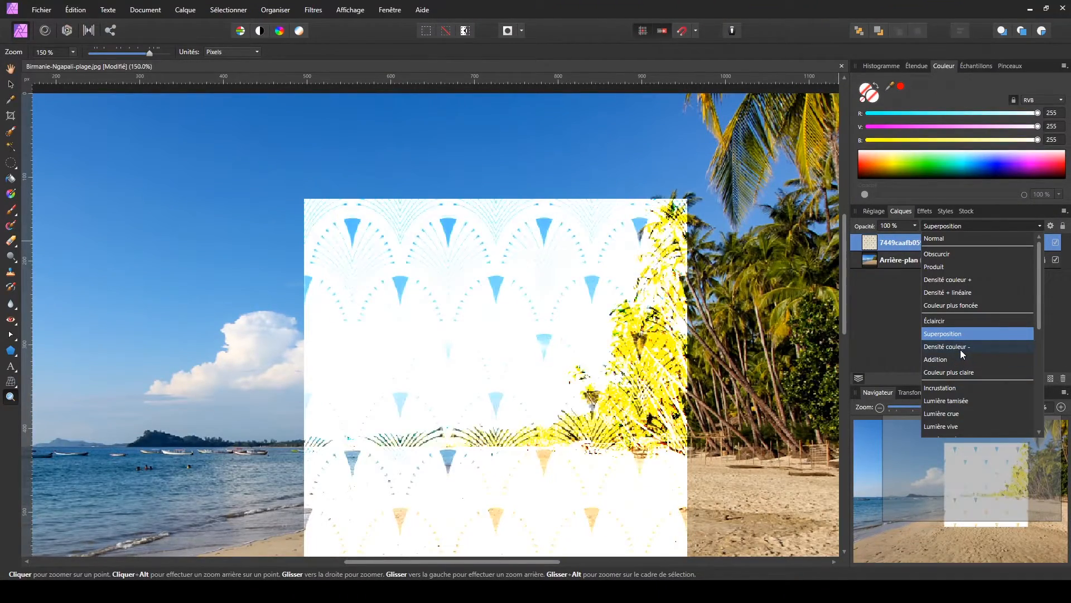
{"action": "left_click", "coordinate": [960, 348]}
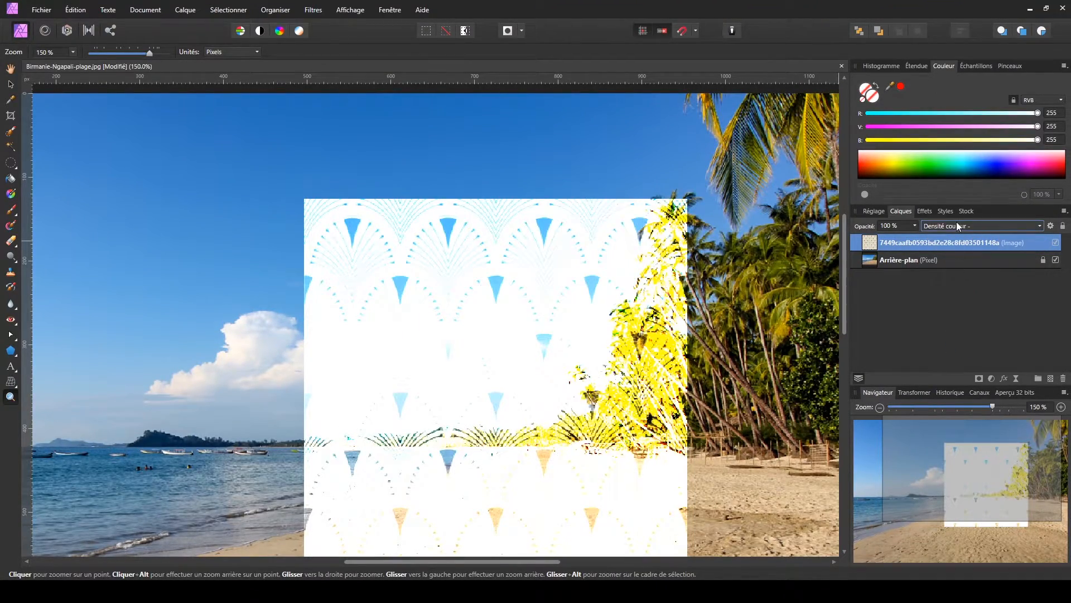
{"action": "scroll", "coordinate": [955, 227], "scroll_direction": "down", "scroll_amount": 1}
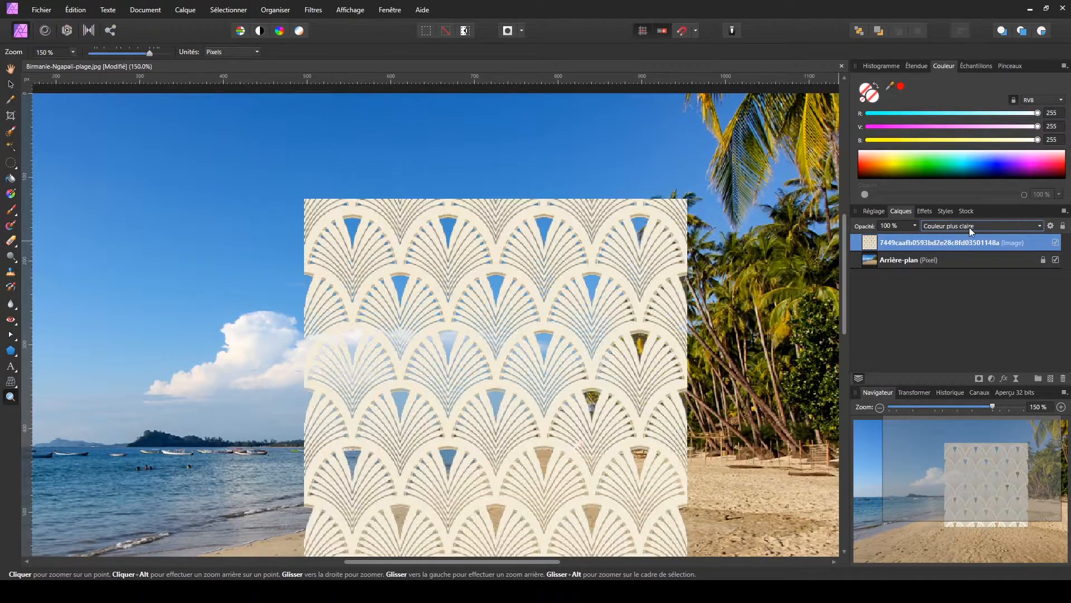
- Apply Lumière vive to the pattern layer, cycling its blend mode up to Mélange maximal and back to Lumière tamisée
{"action": "left_click", "coordinate": [969, 227]}
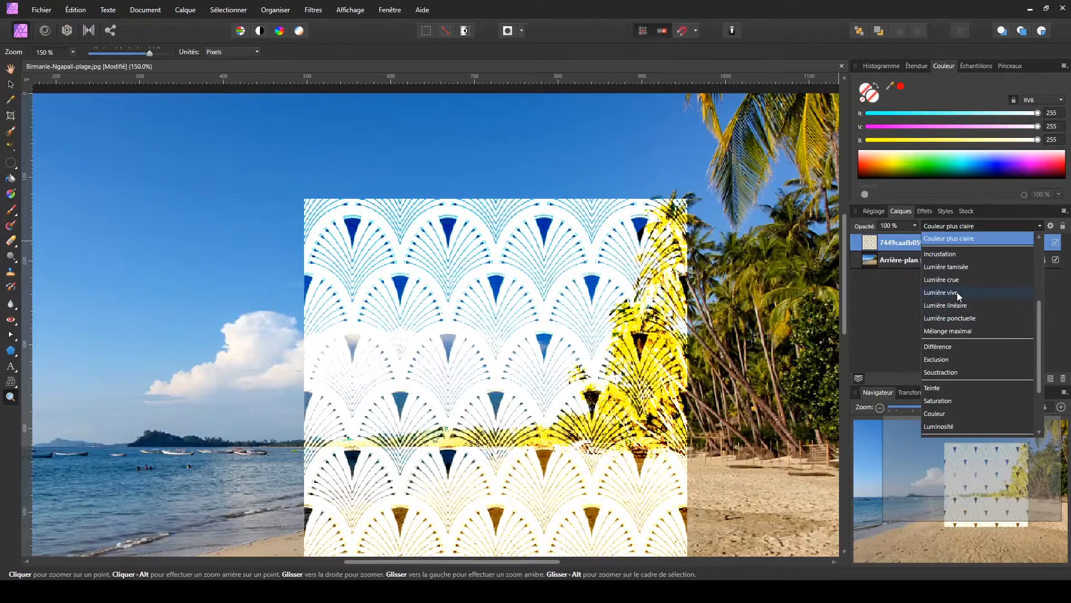
{"action": "left_click", "coordinate": [956, 292]}
{"action": "scroll", "coordinate": [944, 227], "scroll_direction": "down", "scroll_amount": 1}
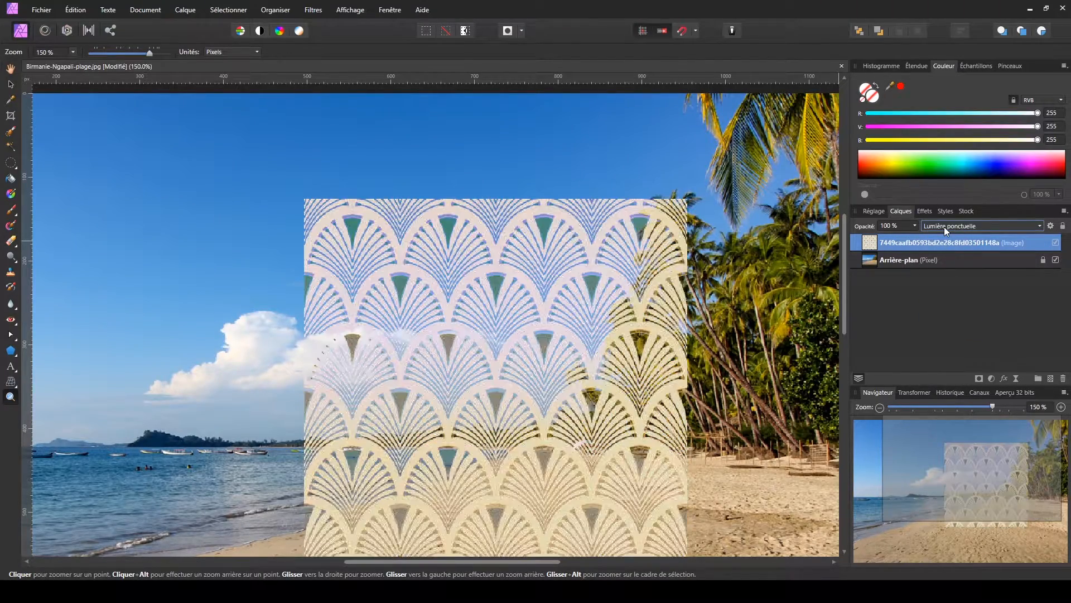
{"action": "scroll", "coordinate": [944, 226], "scroll_direction": "down", "scroll_amount": 1}
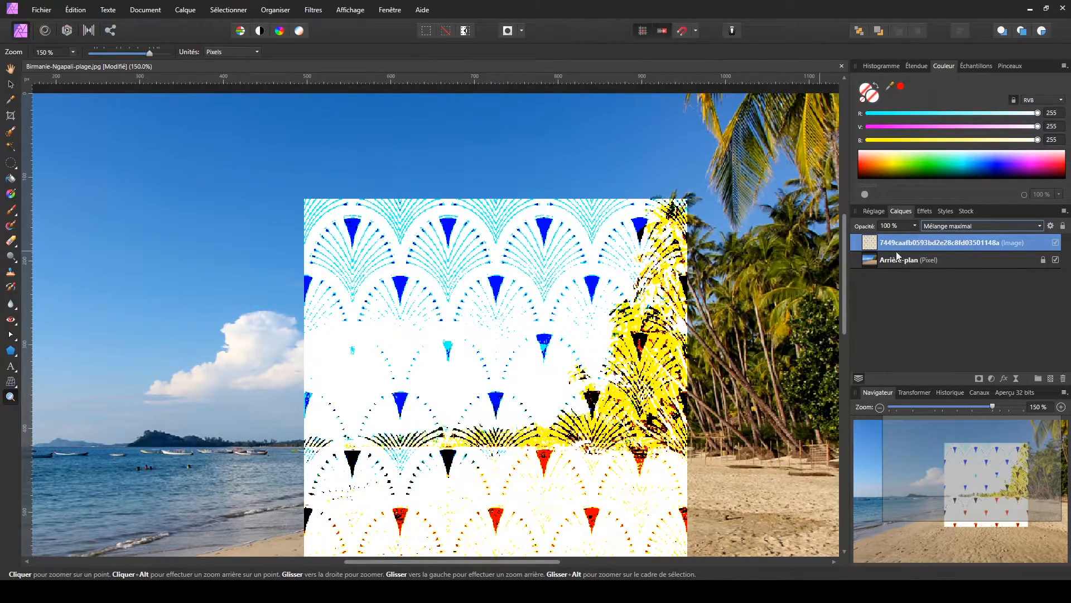
{"action": "scroll", "coordinate": [942, 226], "scroll_direction": "up", "scroll_amount": 1}
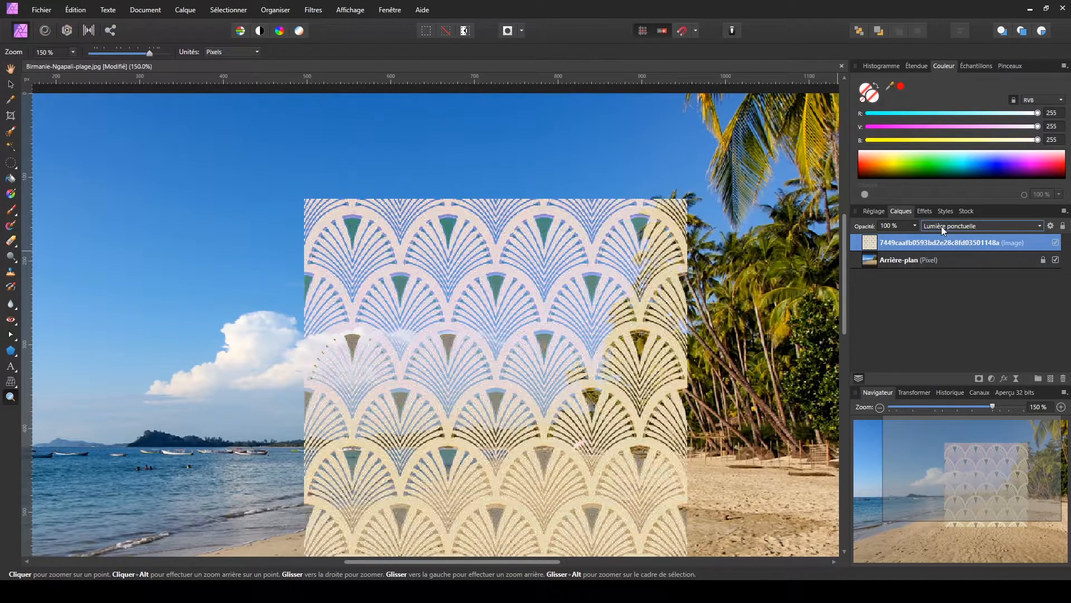
{"action": "scroll", "coordinate": [942, 226], "scroll_direction": "up", "scroll_amount": 4}
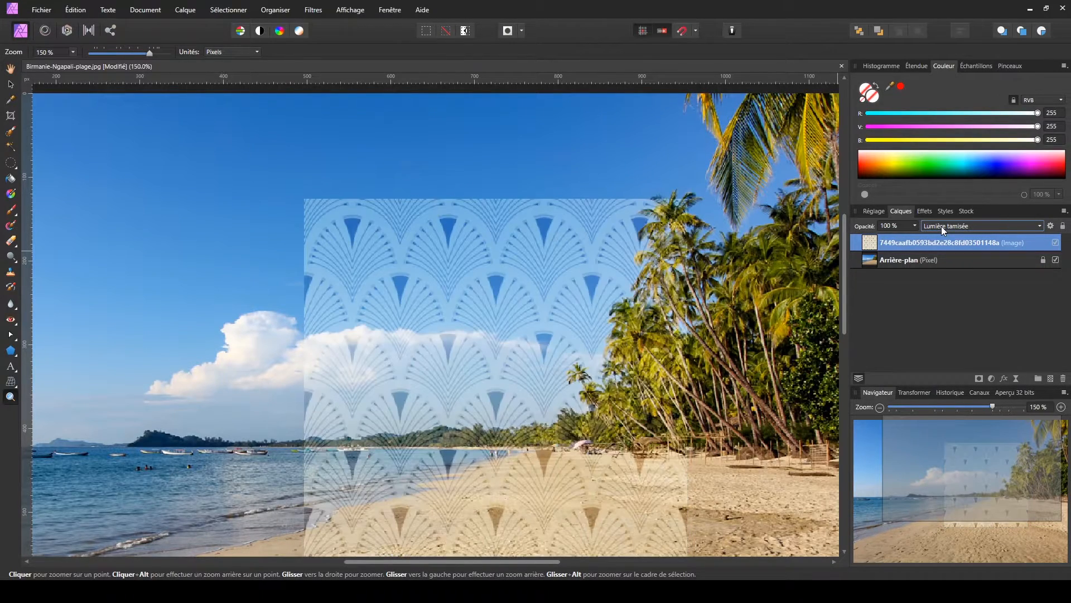
- Change the pattern layer's blend mode to Incrustation
{"action": "left_click", "coordinate": [942, 226]}
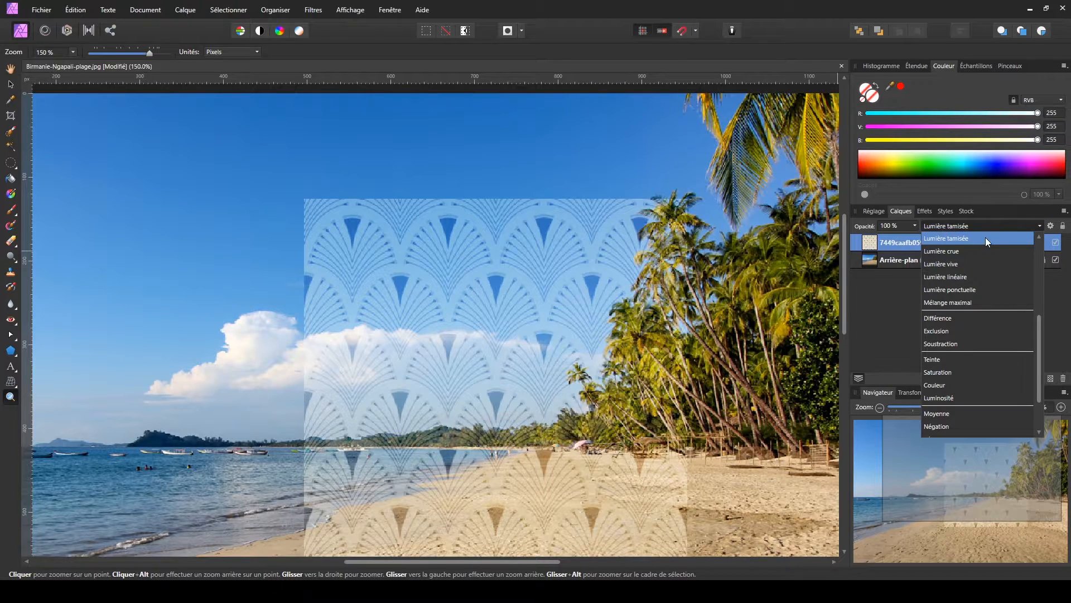
{"action": "scroll", "coordinate": [986, 253], "scroll_direction": "up", "scroll_amount": 3}
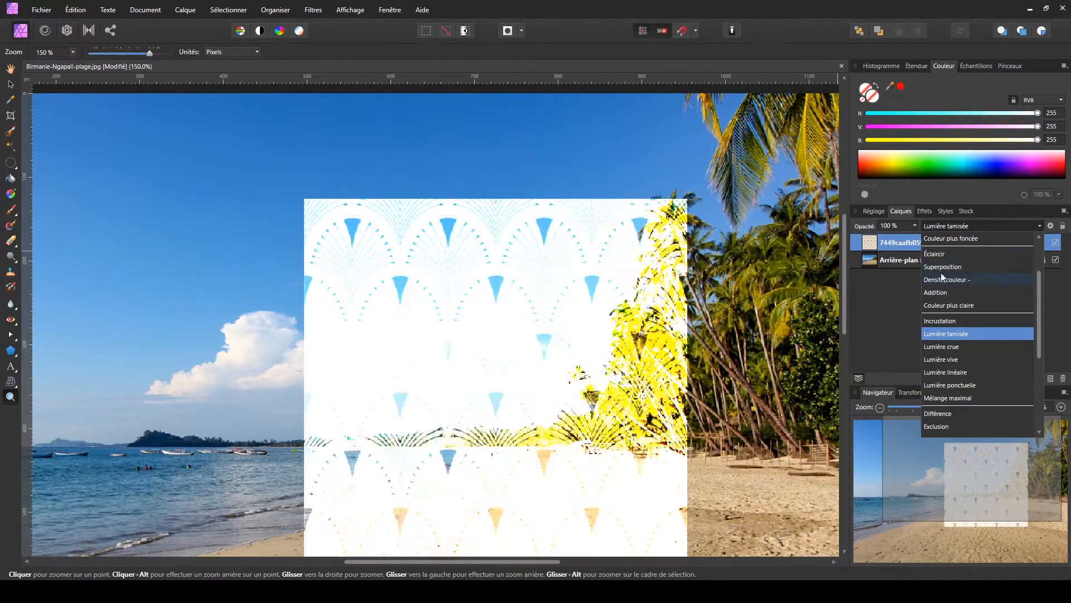
{"action": "left_click", "coordinate": [945, 321]}
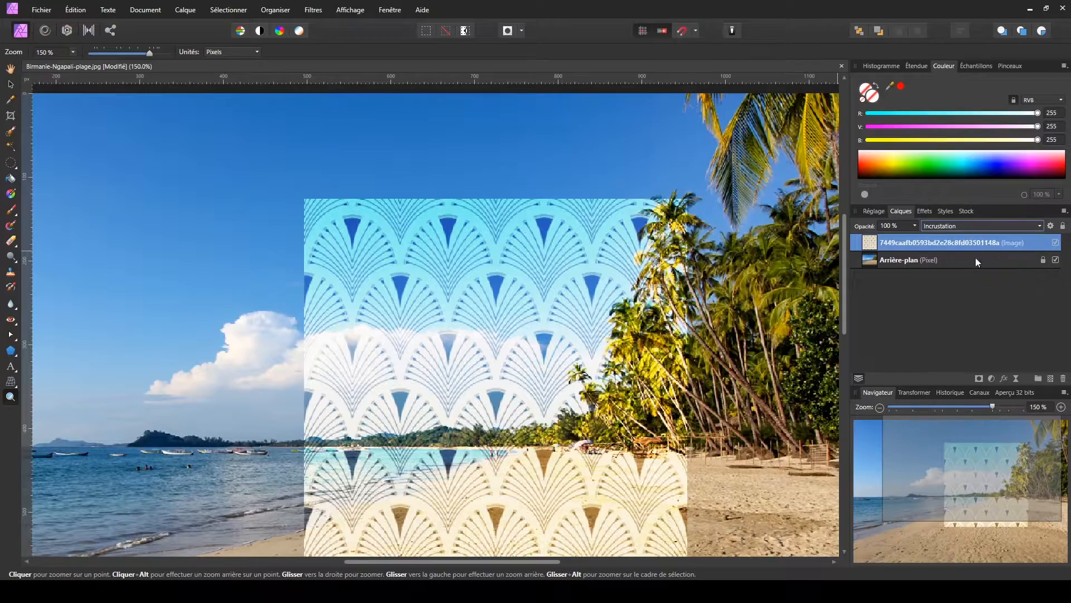
{"action": "left_click", "coordinate": [947, 226]}
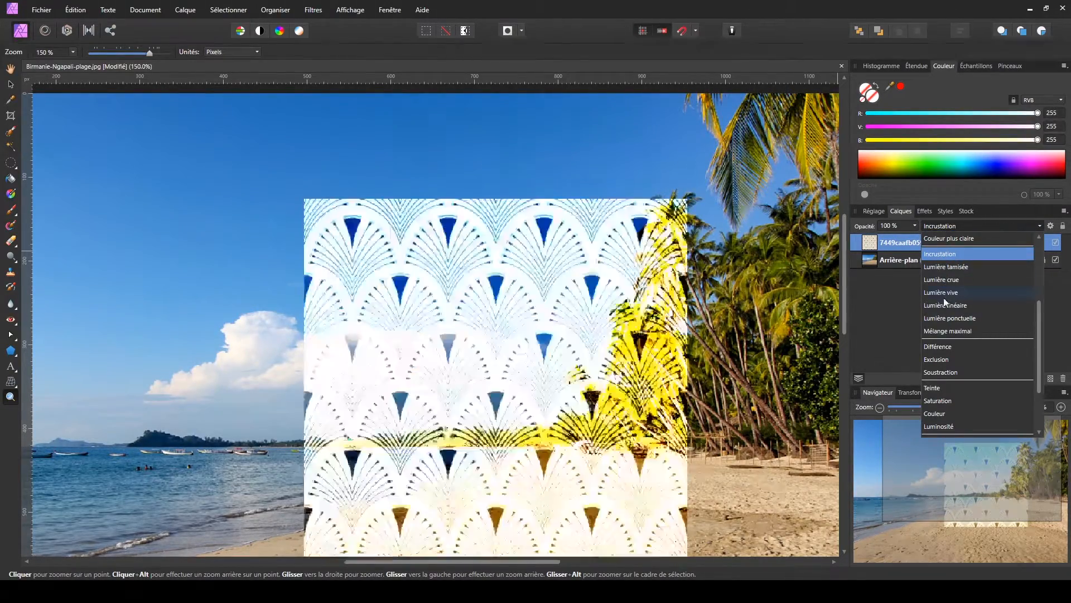
{"action": "left_click", "coordinate": [944, 255]}
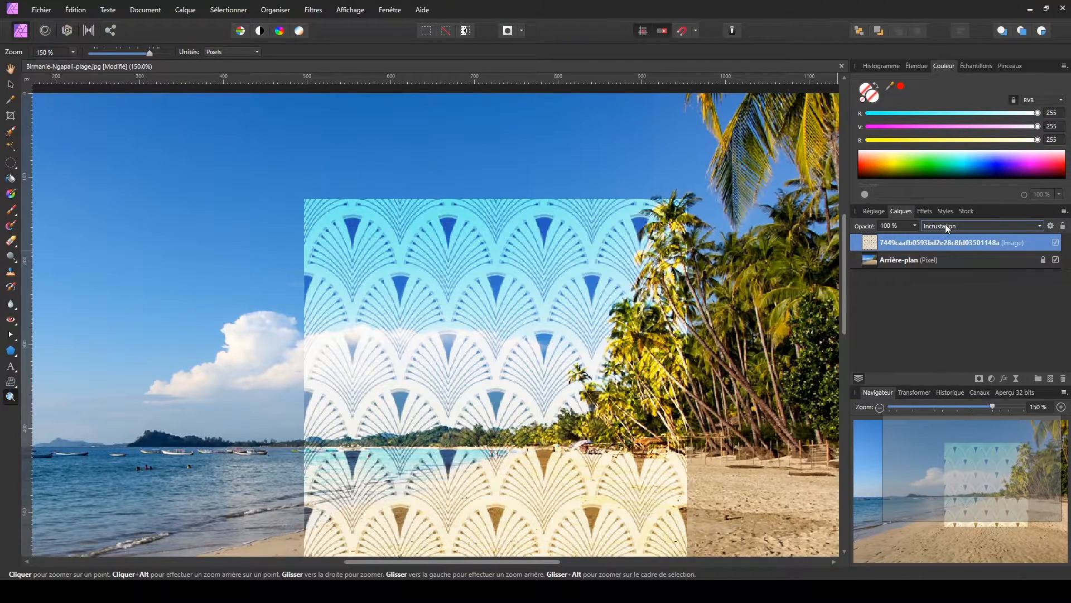
- Compare Lumière tamisée with Incrustation on the pattern layer, leaving it set to Lumière tamisée
{"action": "scroll", "coordinate": [945, 226], "scroll_direction": "down", "scroll_amount": 1}
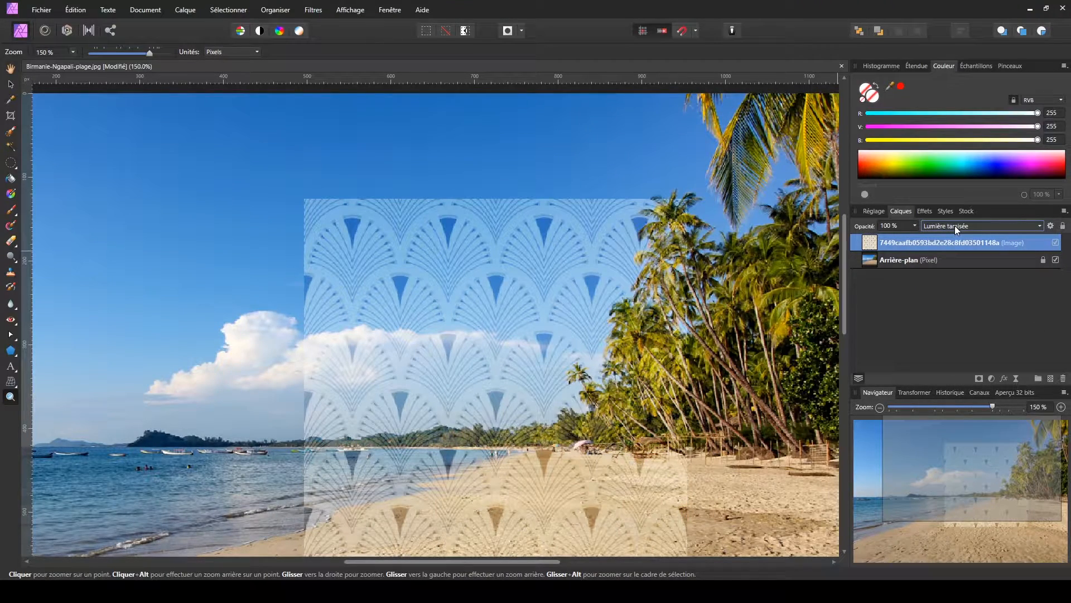
{"action": "scroll", "coordinate": [956, 226], "scroll_direction": "up", "scroll_amount": 1}
{"action": "left_click", "coordinate": [946, 226]}
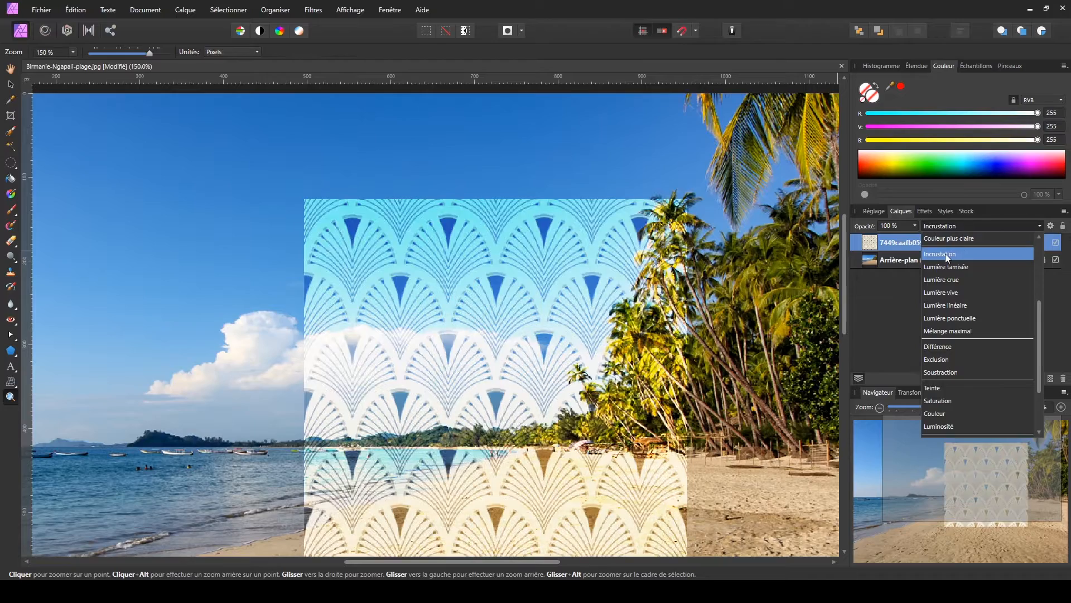
{"action": "left_click", "coordinate": [945, 254]}
{"action": "left_click", "coordinate": [939, 228]}
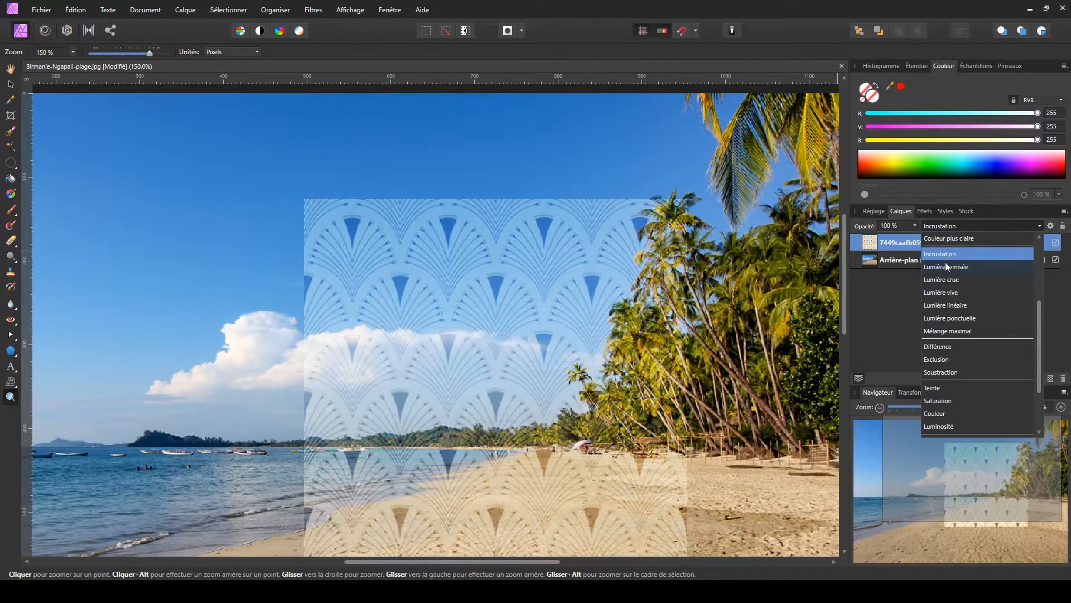
{"action": "left_click", "coordinate": [945, 266]}
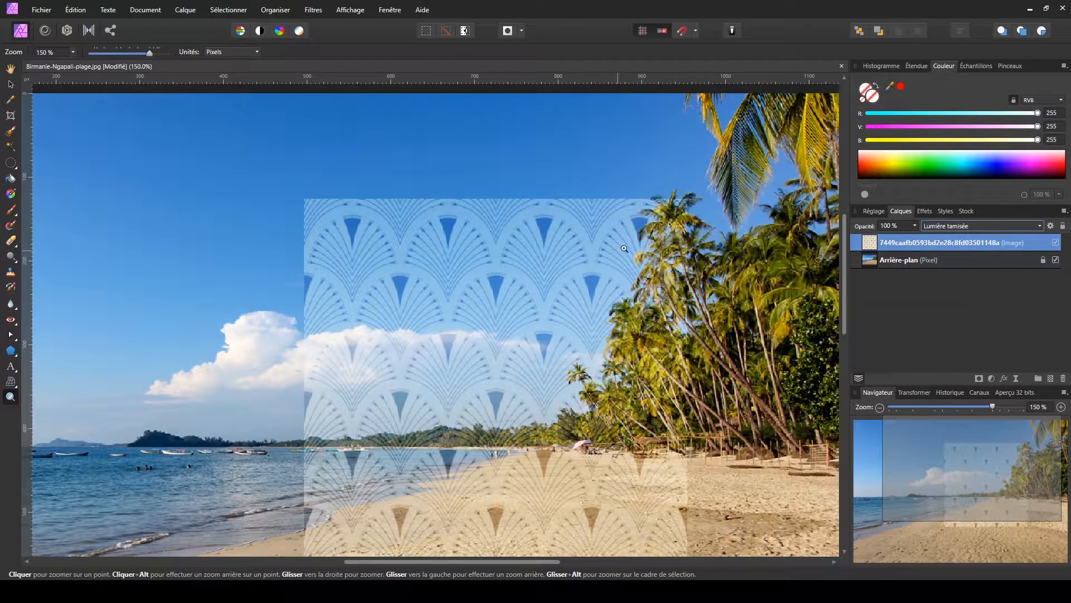
- Cycle the pattern layer's blend mode from Lumière crue through Lumière linéaire to Mélange maximal
{"action": "scroll", "coordinate": [946, 226], "scroll_direction": "down", "scroll_amount": 1}
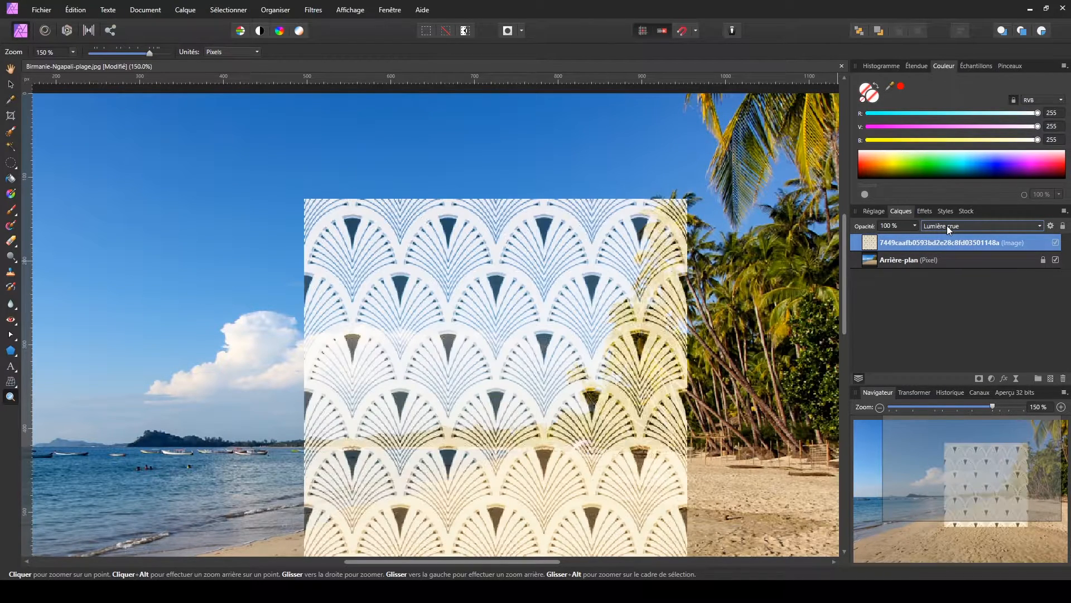
{"action": "scroll", "coordinate": [955, 228], "scroll_direction": "down", "scroll_amount": 1}
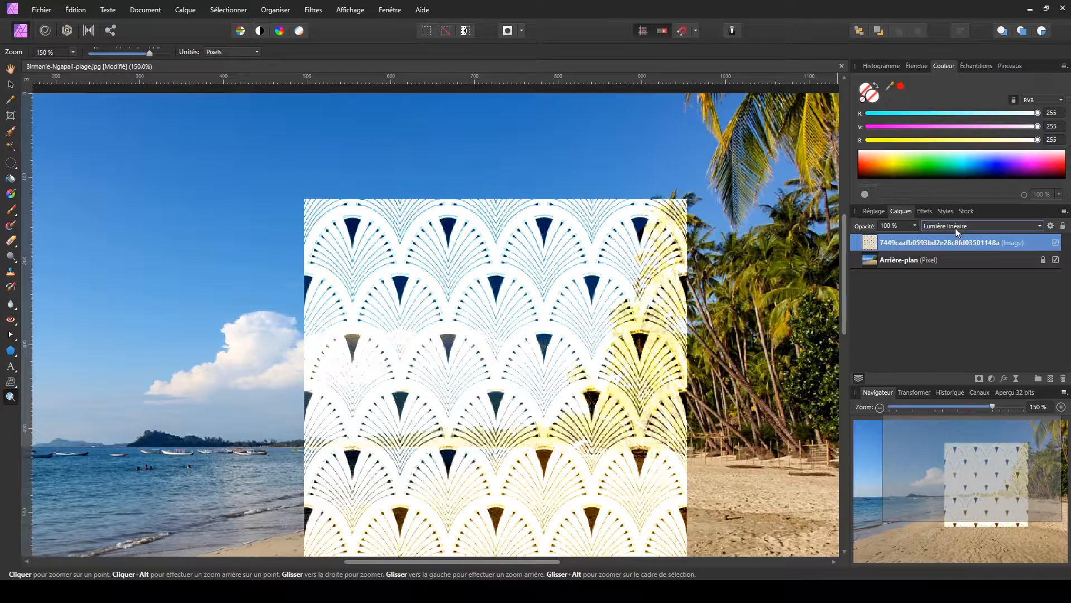
{"action": "scroll", "coordinate": [978, 228], "scroll_direction": "down", "scroll_amount": 1}
{"action": "scroll", "coordinate": [979, 223], "scroll_direction": "down", "scroll_amount": 1}
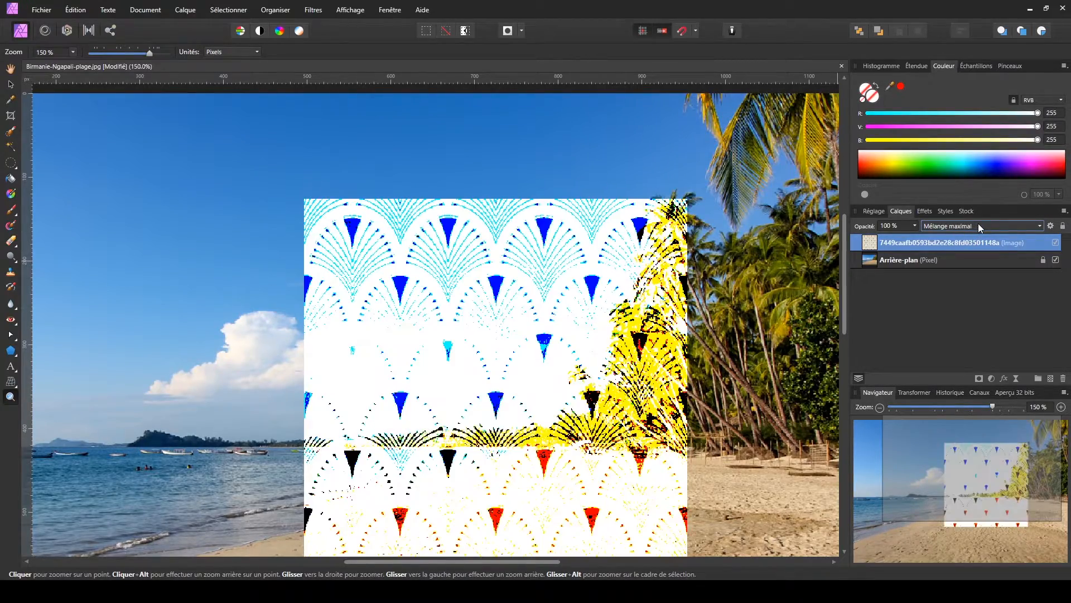
- Apply the Différence blend mode to the pattern layer and locate the Inverser command without running it
{"action": "left_click", "coordinate": [981, 225]}
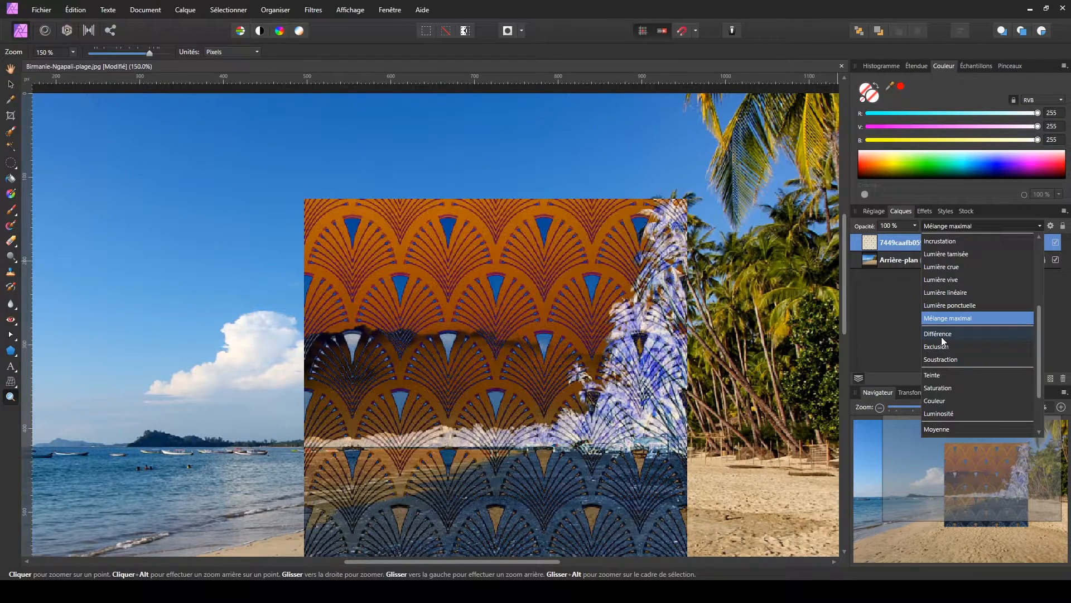
{"action": "left_click", "coordinate": [940, 334]}
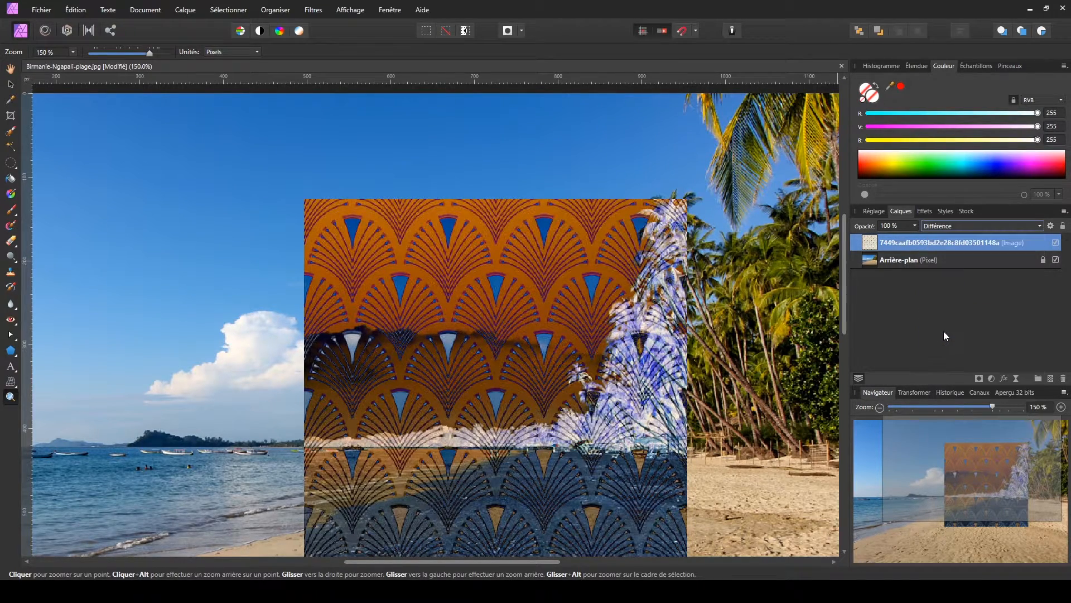
{"action": "left_click", "coordinate": [185, 10]}
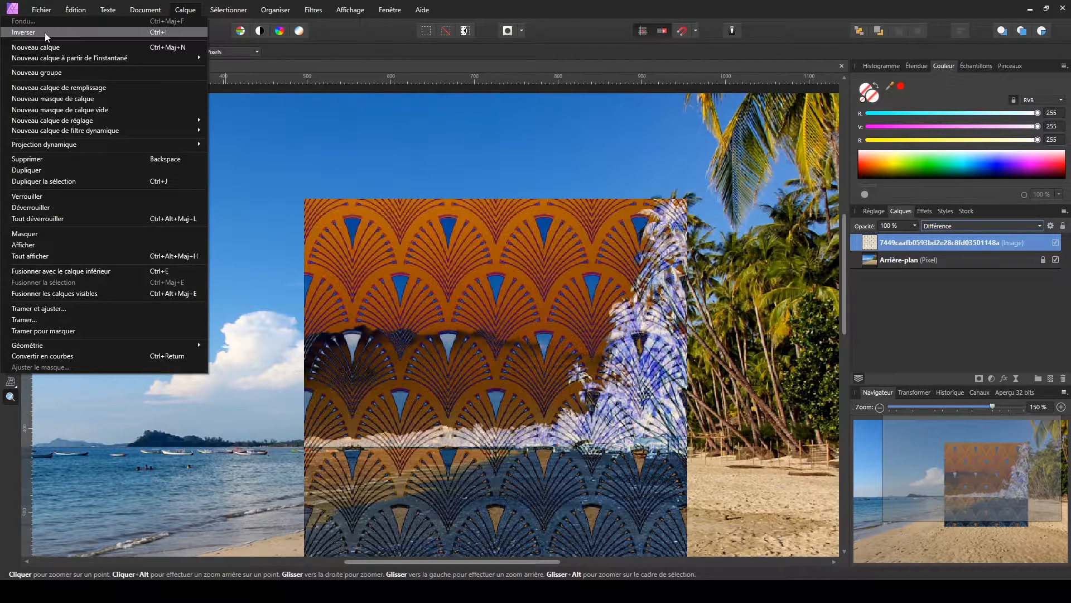
{"action": "left_click", "coordinate": [923, 296]}
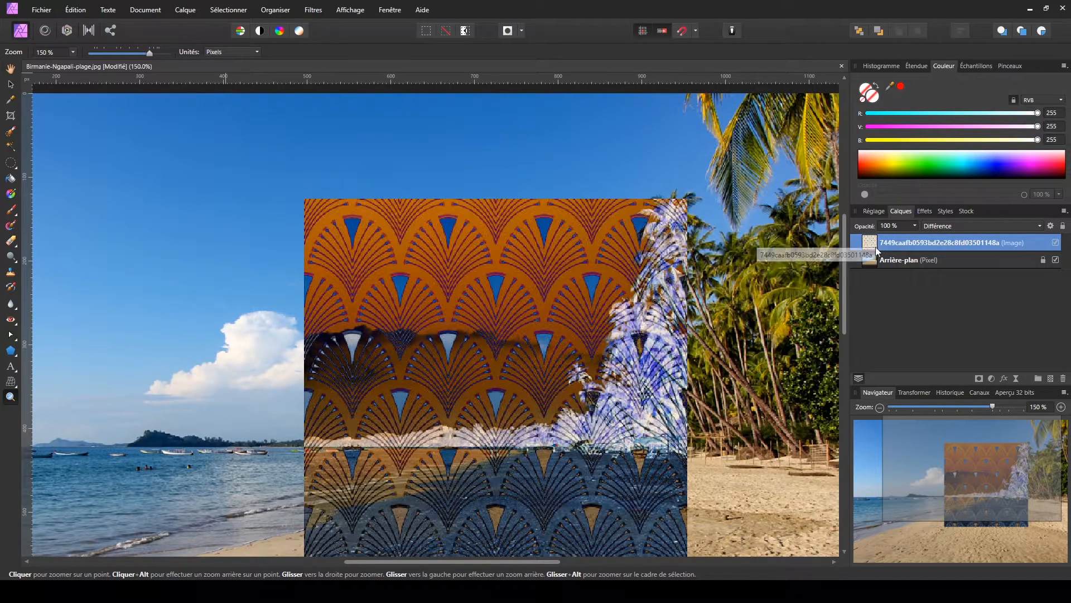
- Preview Exclusion on the pattern layer and advance its blend mode from Différence to Soustraction
{"action": "left_click", "coordinate": [940, 224]}
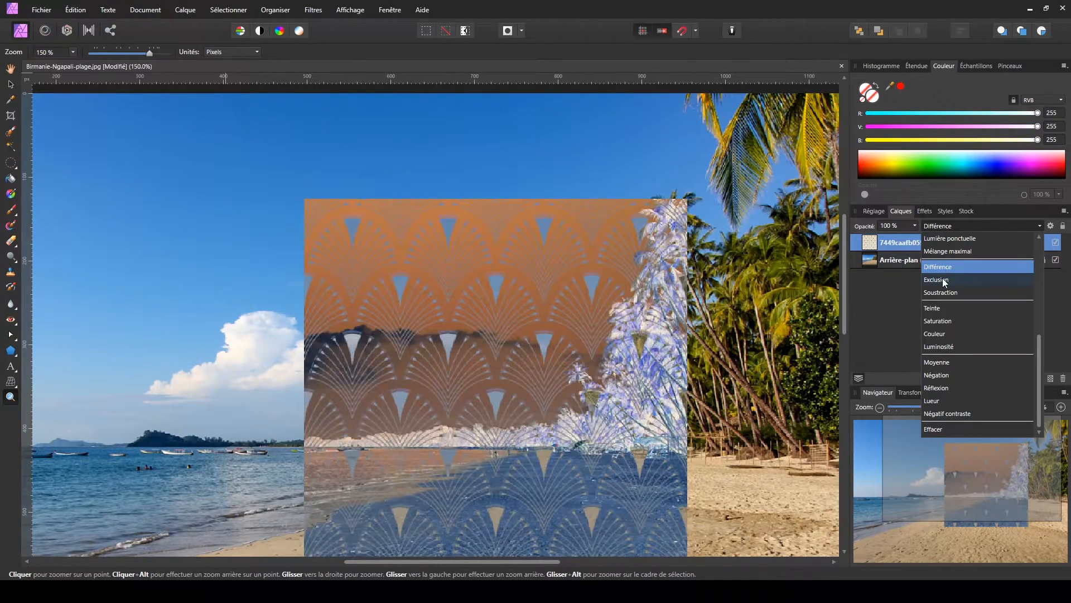
{"action": "left_click", "coordinate": [943, 266]}
{"action": "scroll", "coordinate": [942, 227], "scroll_direction": "down", "scroll_amount": 2}
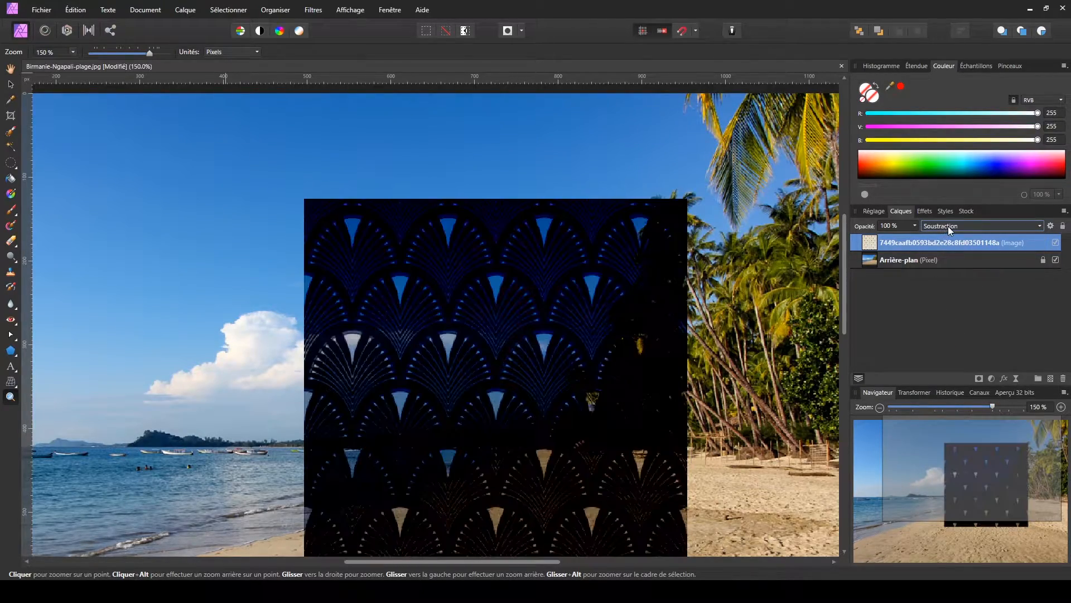
- Try the Teinte, Couleur and Saturation blend modes on the pattern layer
{"action": "left_click", "coordinate": [949, 225]}
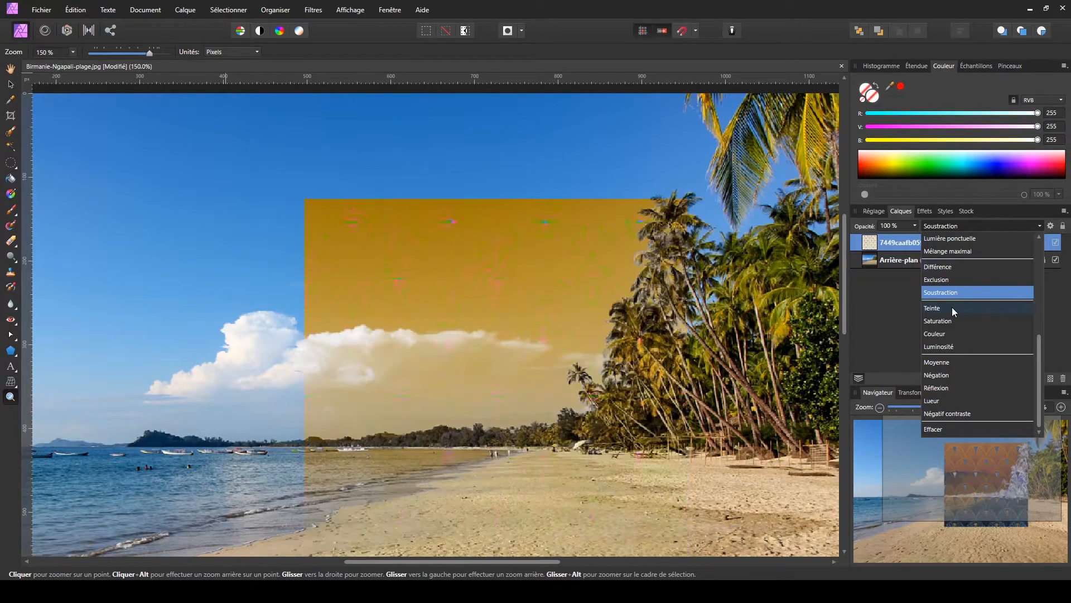
{"action": "left_click", "coordinate": [946, 308]}
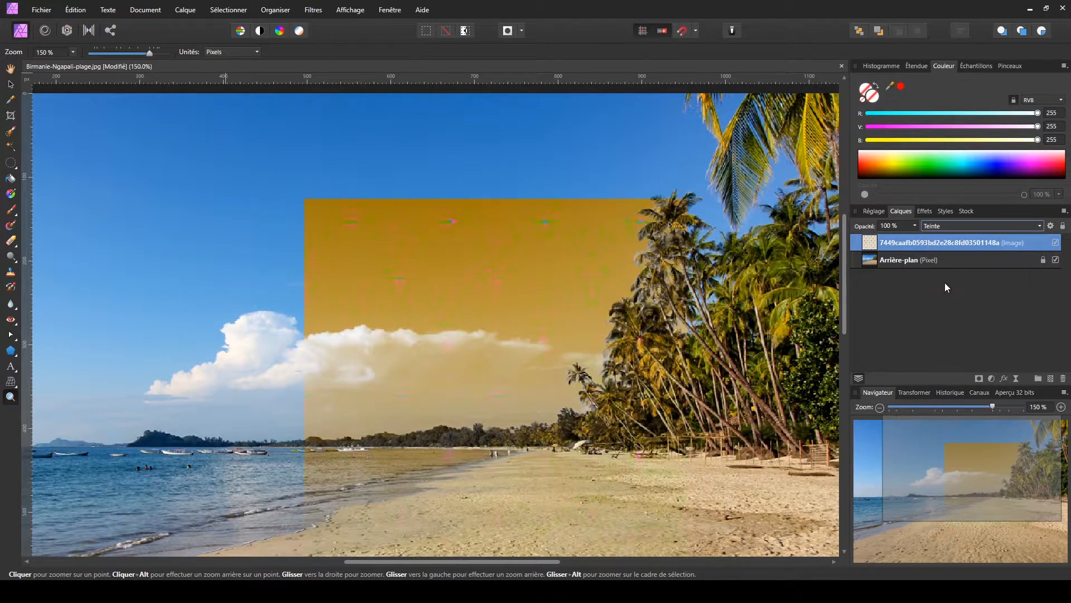
{"action": "left_click", "coordinate": [960, 226]}
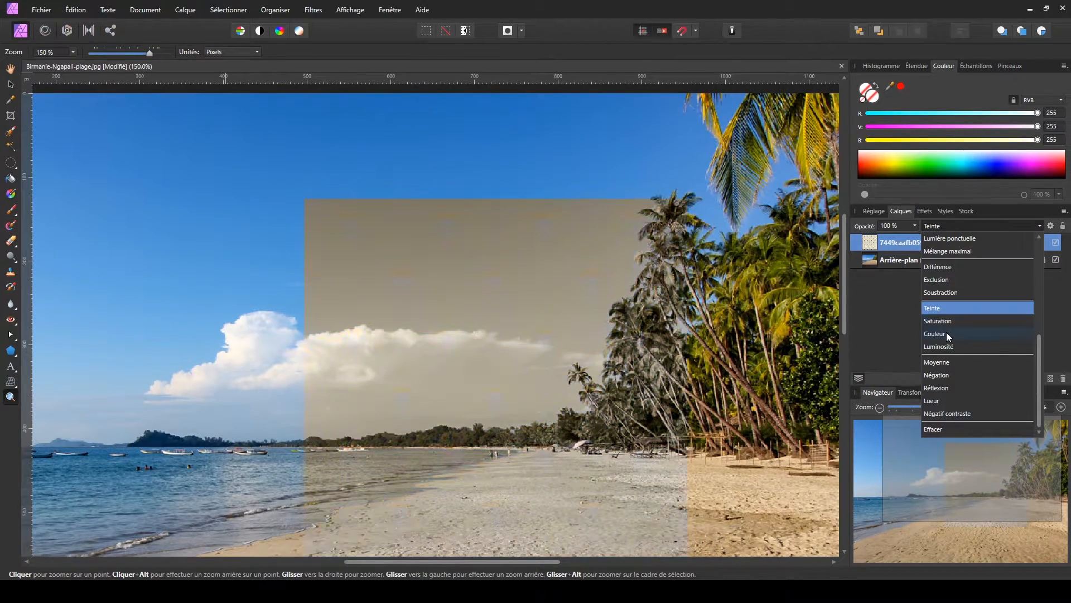
{"action": "left_click", "coordinate": [946, 334]}
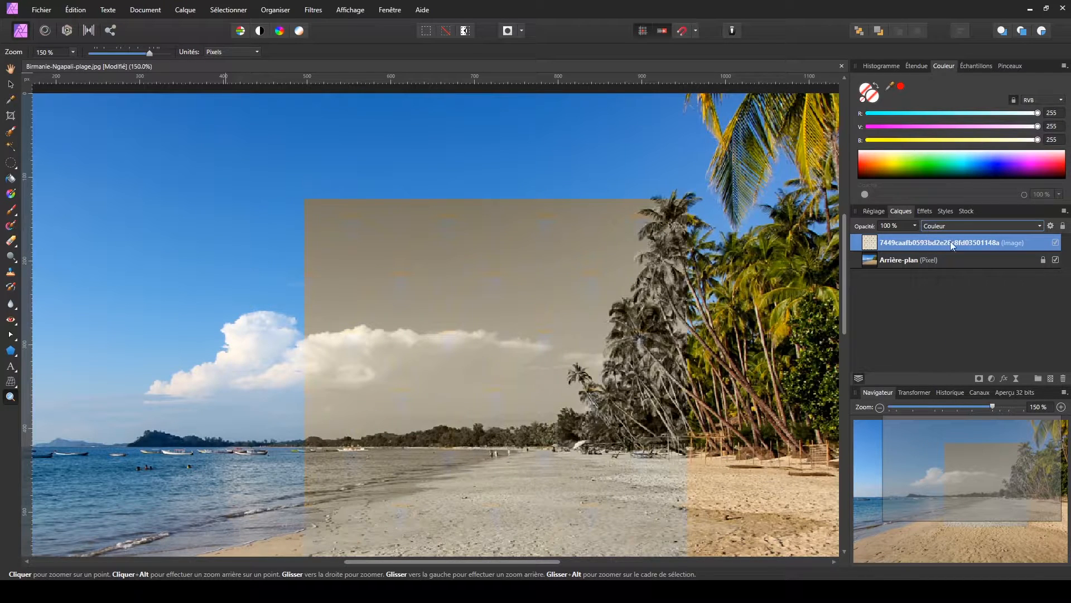
{"action": "scroll", "coordinate": [949, 228], "scroll_direction": "up", "scroll_amount": 1}
{"action": "scroll", "coordinate": [948, 228], "scroll_direction": "down", "scroll_amount": 1}
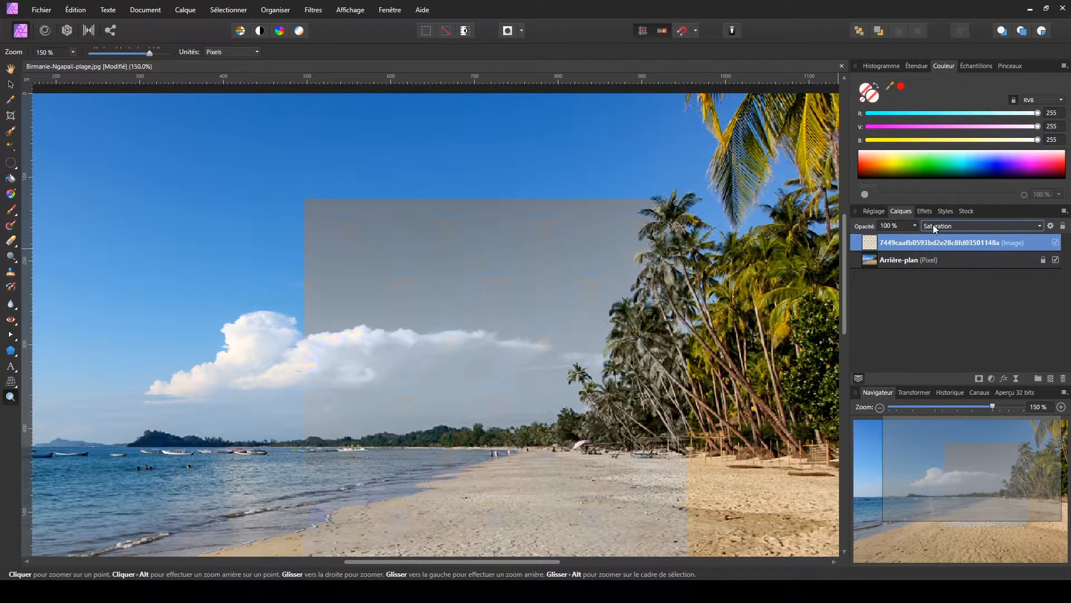
- Cycle the pattern layer's blend mode back through Incrustation and Couleur plus foncée to Normal
{"action": "scroll", "coordinate": [947, 228], "scroll_direction": "up", "scroll_amount": 6}
{"action": "scroll", "coordinate": [947, 227], "scroll_direction": "up", "scroll_amount": 5}
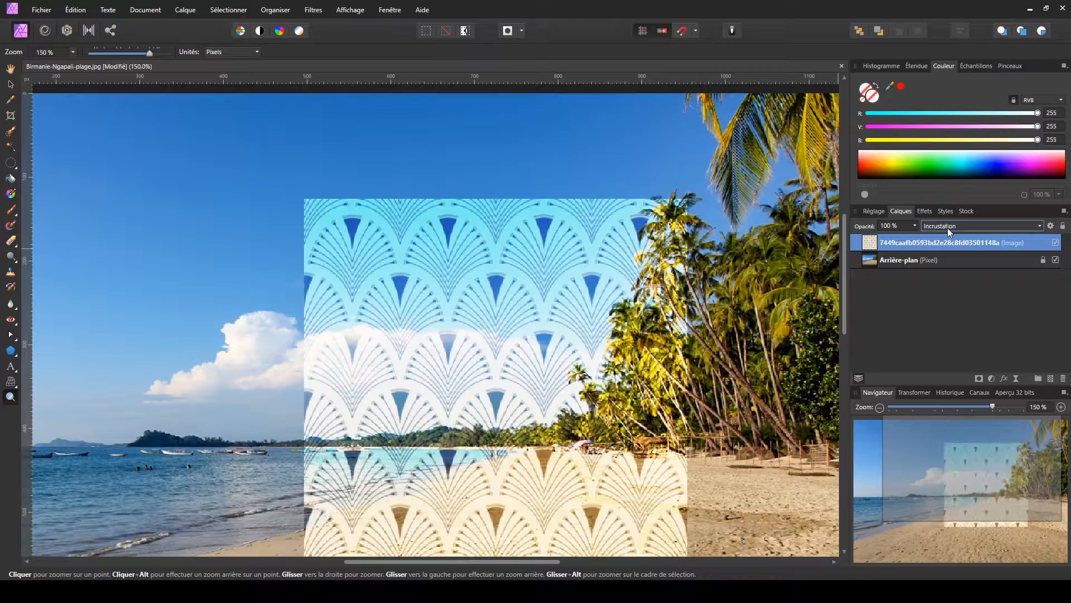
{"action": "scroll", "coordinate": [948, 227], "scroll_direction": "up", "scroll_amount": 5}
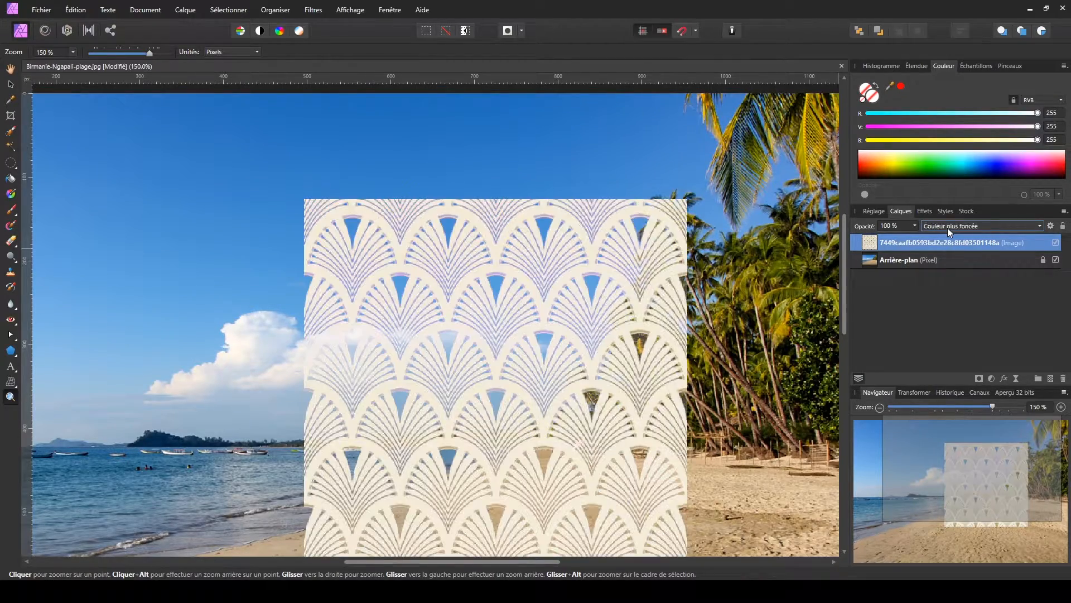
{"action": "scroll", "coordinate": [948, 228], "scroll_direction": "up", "scroll_amount": 6}
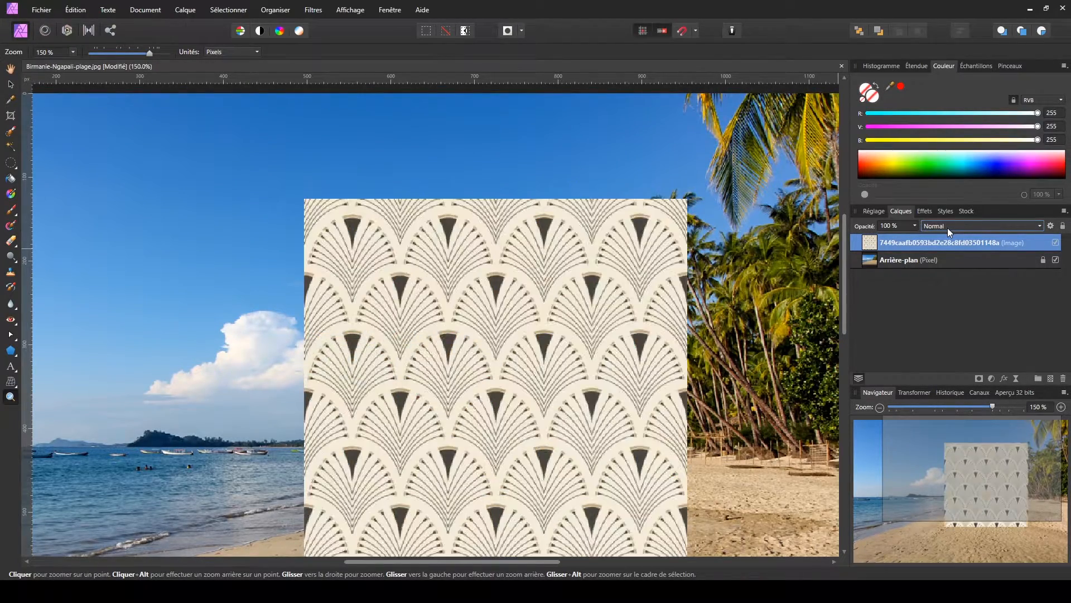
- Preview the available blend modes on the pattern layer and leave it set to Normal
{"action": "left_click", "coordinate": [948, 227]}
{"action": "scroll", "coordinate": [962, 350], "scroll_direction": "down", "scroll_amount": 3}
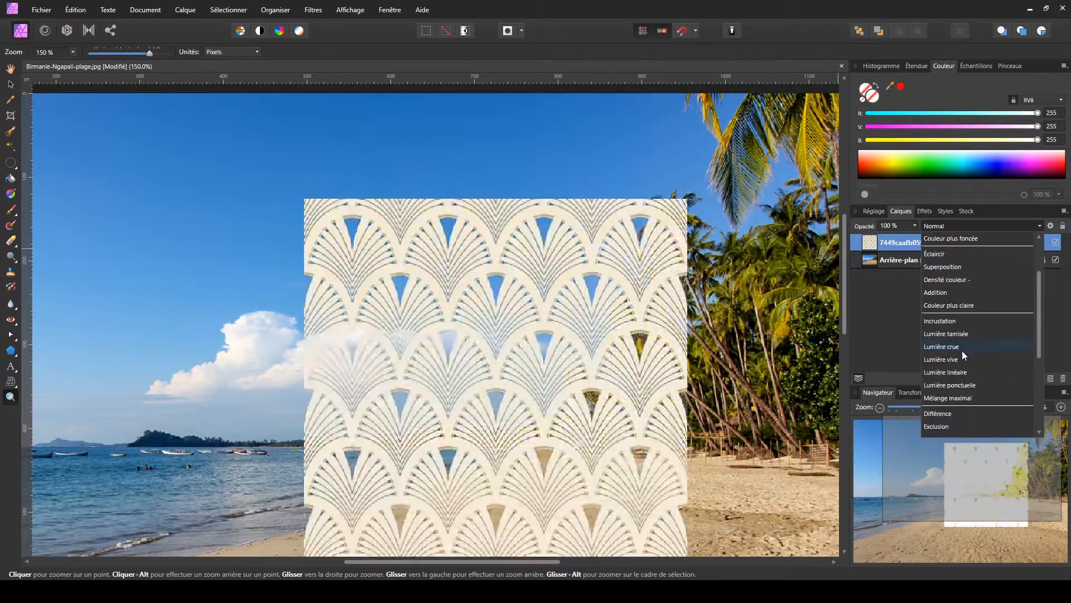
{"action": "left_click", "coordinate": [928, 234]}
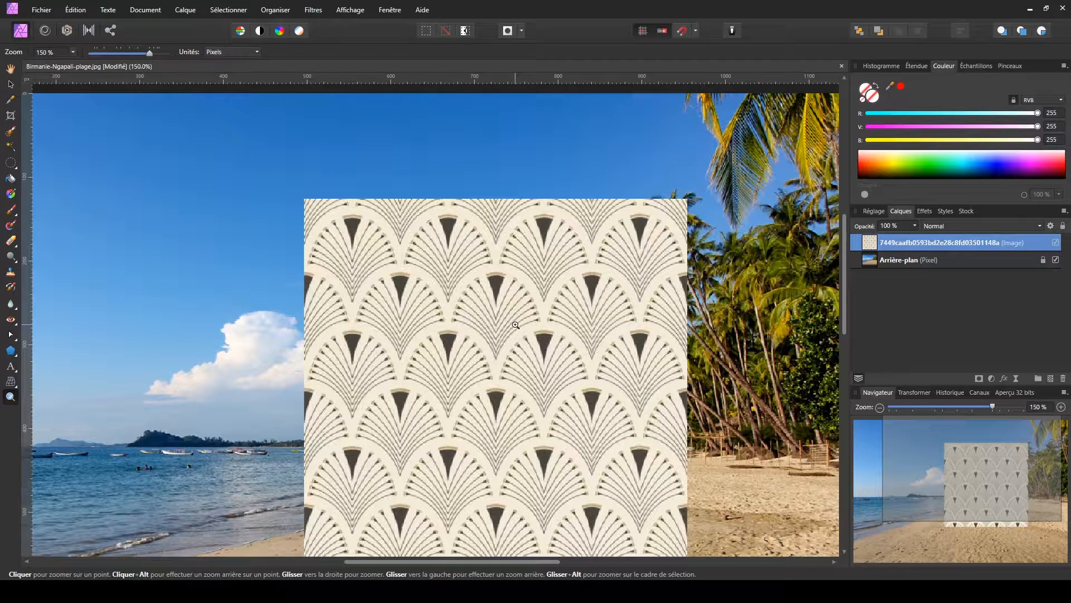
- Add a new fill layer above the pattern layer and set its fill type to Linéaire
{"action": "left_click_drag", "start_coordinate": [893, 241], "coordinate": [893, 263]}
{"action": "left_click", "coordinate": [145, 10]}
{"action": "mouse_move", "coordinate": [179, 8]}
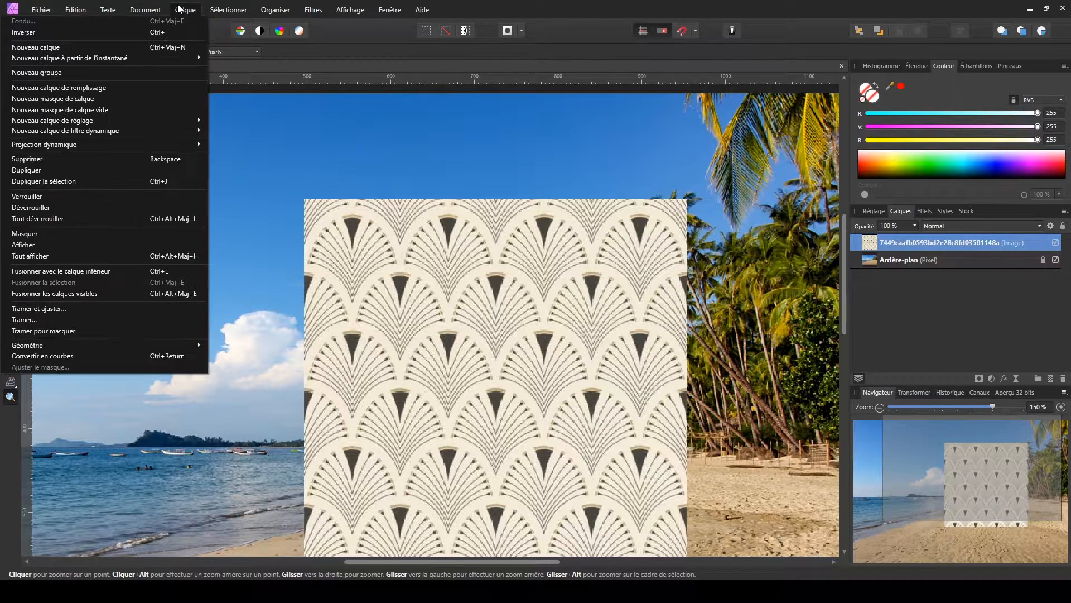
{"action": "left_click", "coordinate": [96, 90]}
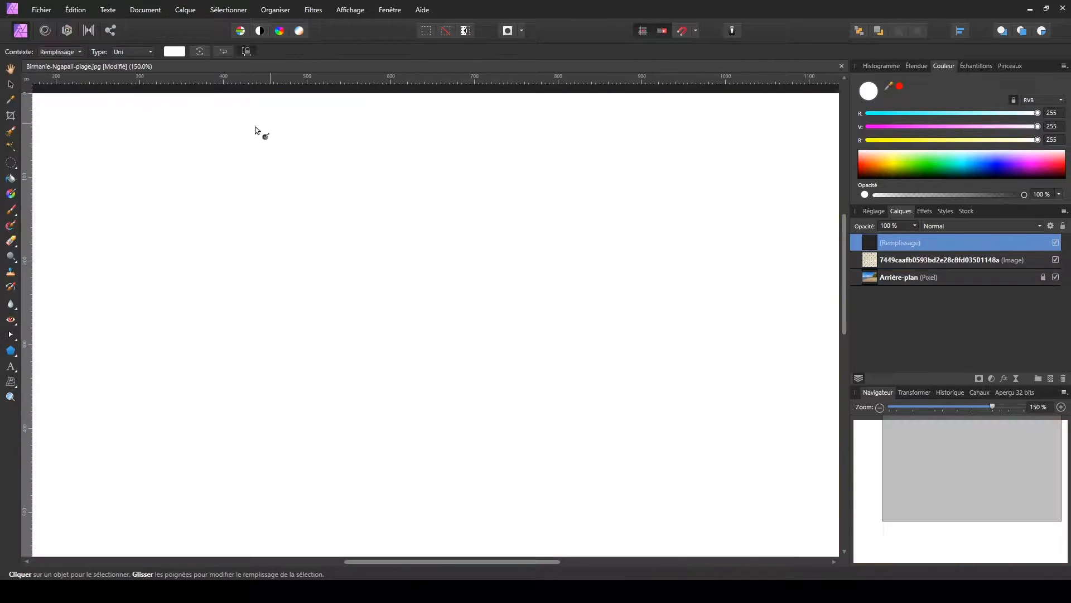
{"action": "left_click", "coordinate": [131, 53]}
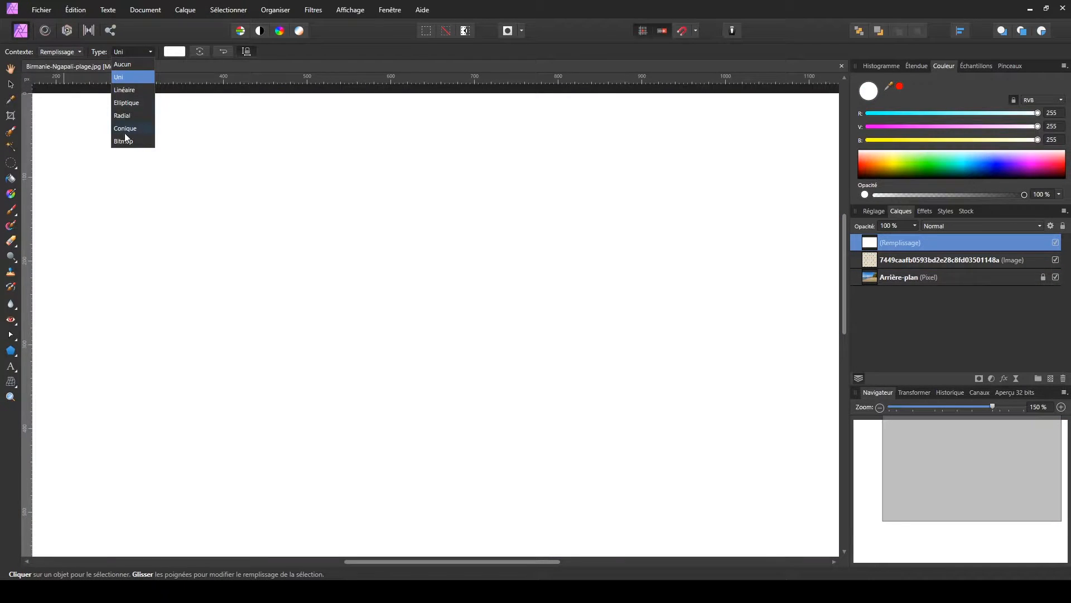
{"action": "left_click", "coordinate": [53, 52]}
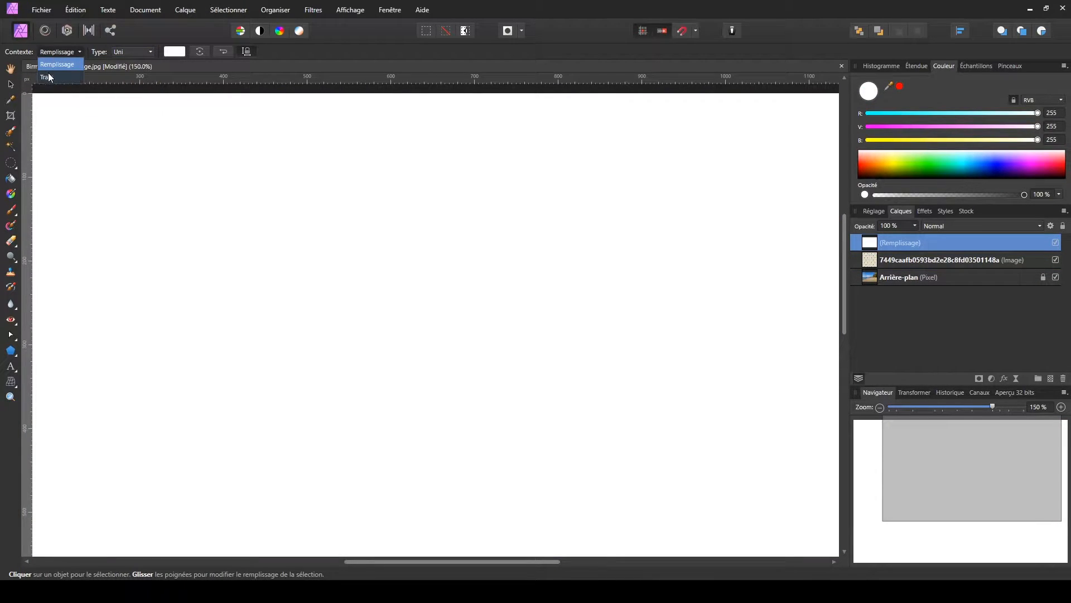
{"action": "left_click", "coordinate": [131, 53]}
{"action": "left_click", "coordinate": [128, 88]}
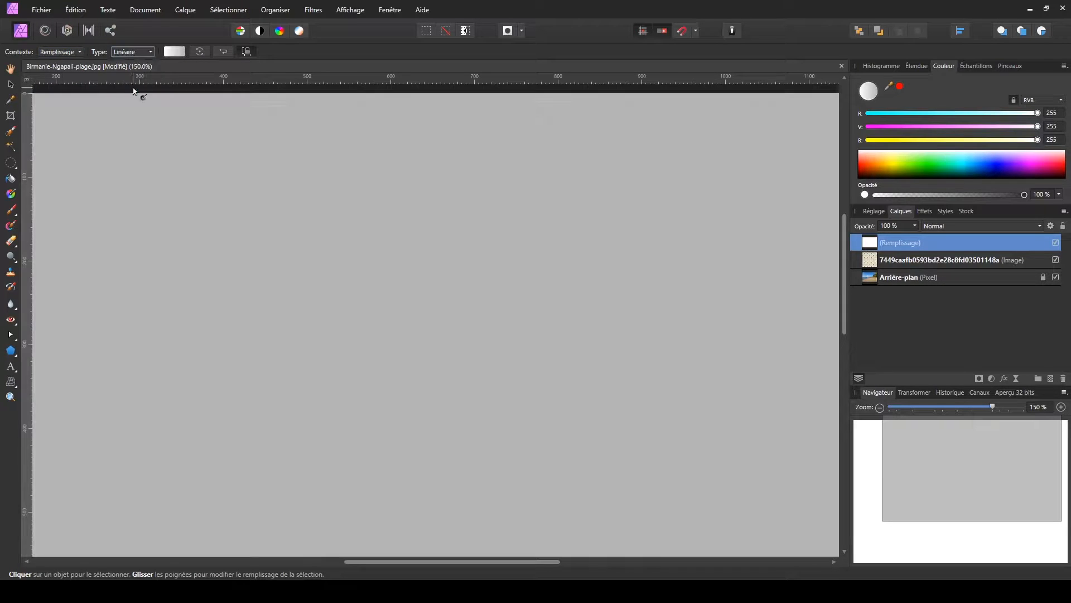
- Color the gradient's start stop blue (RGB 0, 4, 233) and its end stop pink (RGB 255, 87, 219)
{"action": "left_click", "coordinate": [174, 51]}
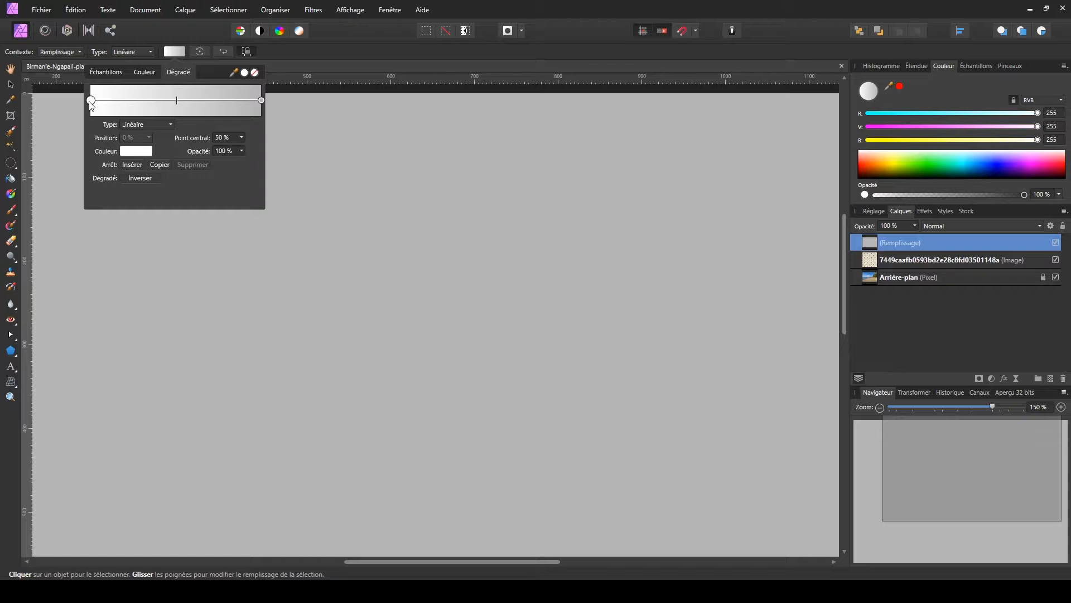
{"action": "left_click", "coordinate": [136, 151]}
{"action": "left_click_drag", "start_coordinate": [154, 232], "coordinate": [164, 229]}
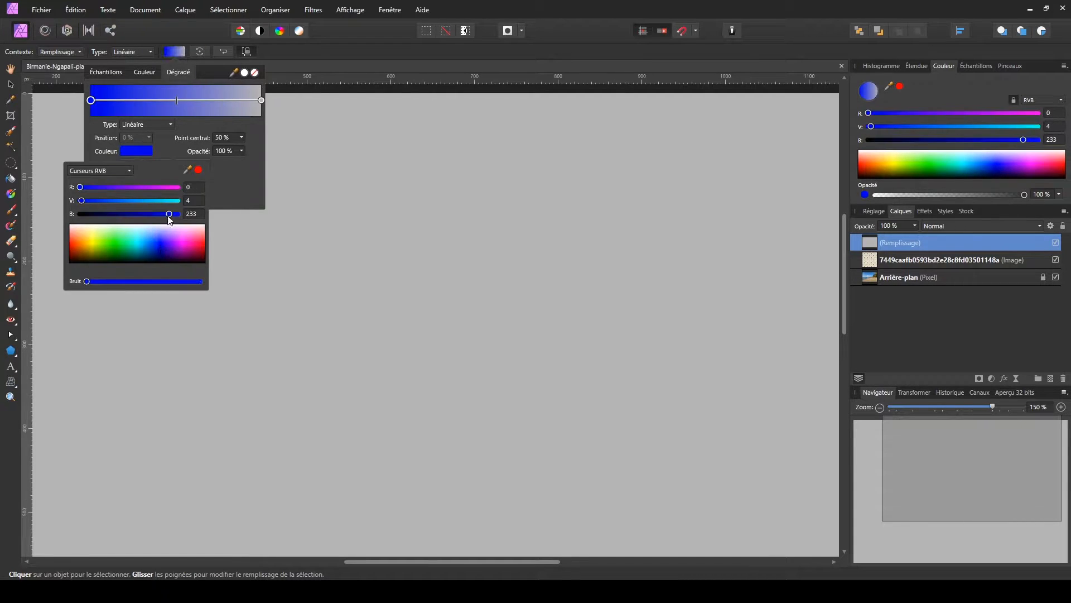
{"action": "left_click", "coordinate": [260, 100]}
{"action": "left_click", "coordinate": [135, 149]}
{"action": "left_click", "coordinate": [261, 101]}
{"action": "left_click", "coordinate": [261, 102]}
{"action": "left_click", "coordinate": [143, 149]}
{"action": "left_click_drag", "start_coordinate": [167, 241], "coordinate": [189, 237]}
- Stretch the blue-to-pink gradient diagonally from the canvas's upper-left area to its lower-right corner, then deselect the fill layer
{"action": "left_click_drag", "start_coordinate": [340, 251], "coordinate": [340, 251]}
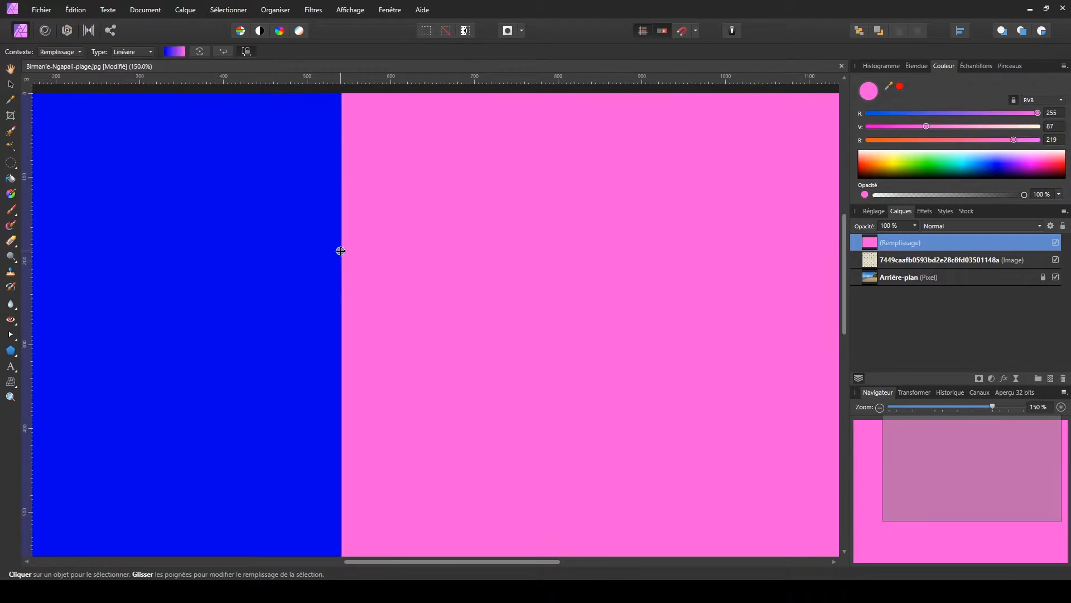
{"action": "key", "text": "ctrl+minus"}
{"action": "key", "text": "ctrl+minus"}
{"action": "key", "text": "ctrl+minus"}
{"action": "left_click_drag", "start_coordinate": [319, 292], "coordinate": [569, 461]}
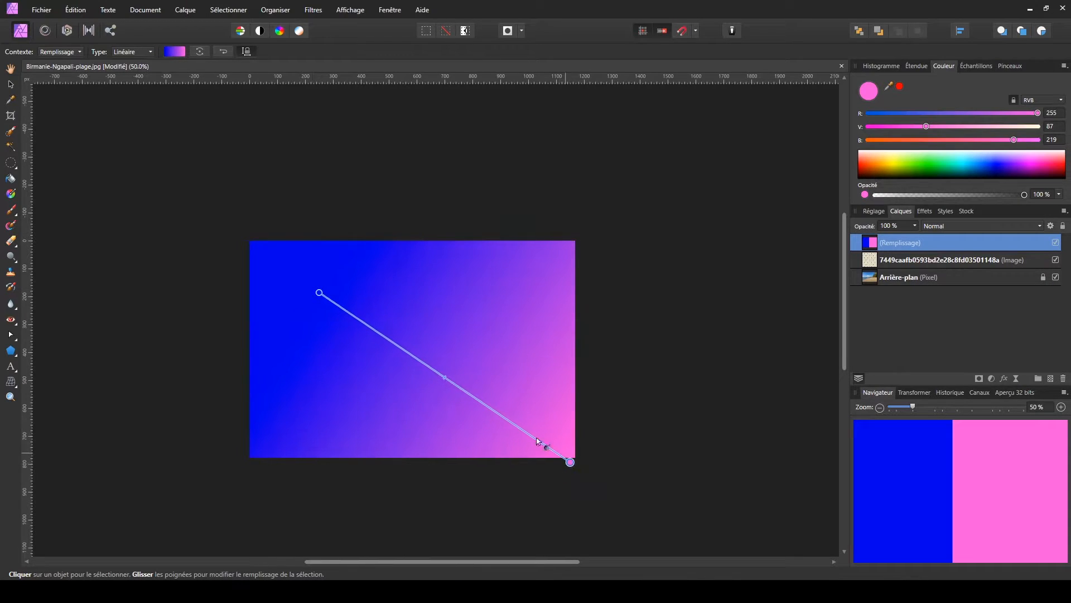
{"action": "left_click", "coordinate": [10, 84]}
{"action": "left_click", "coordinate": [110, 166]}
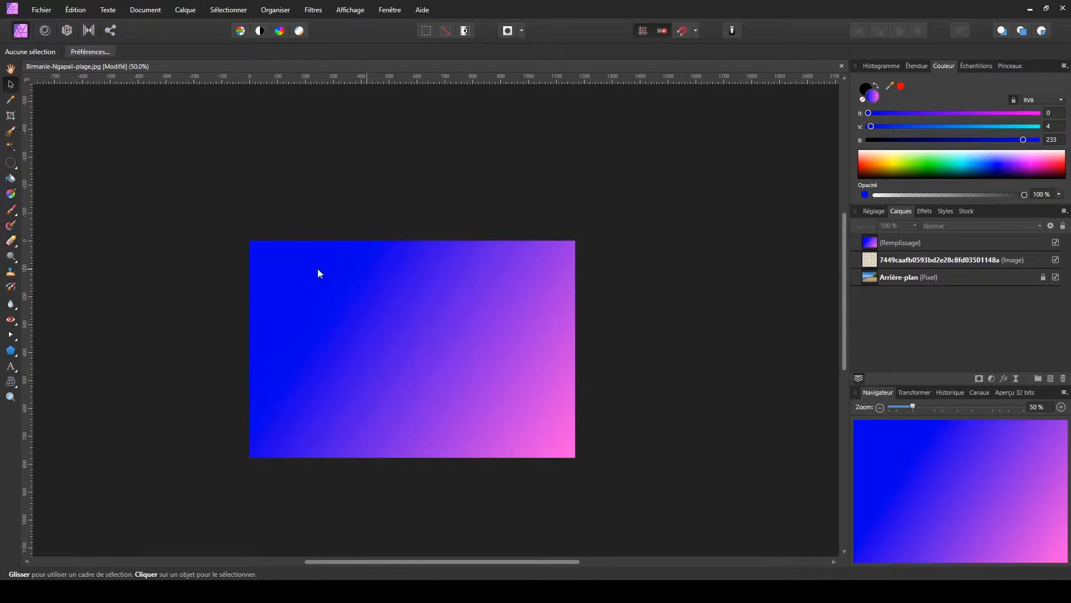
{"action": "key", "text": "ctrl+plus"}
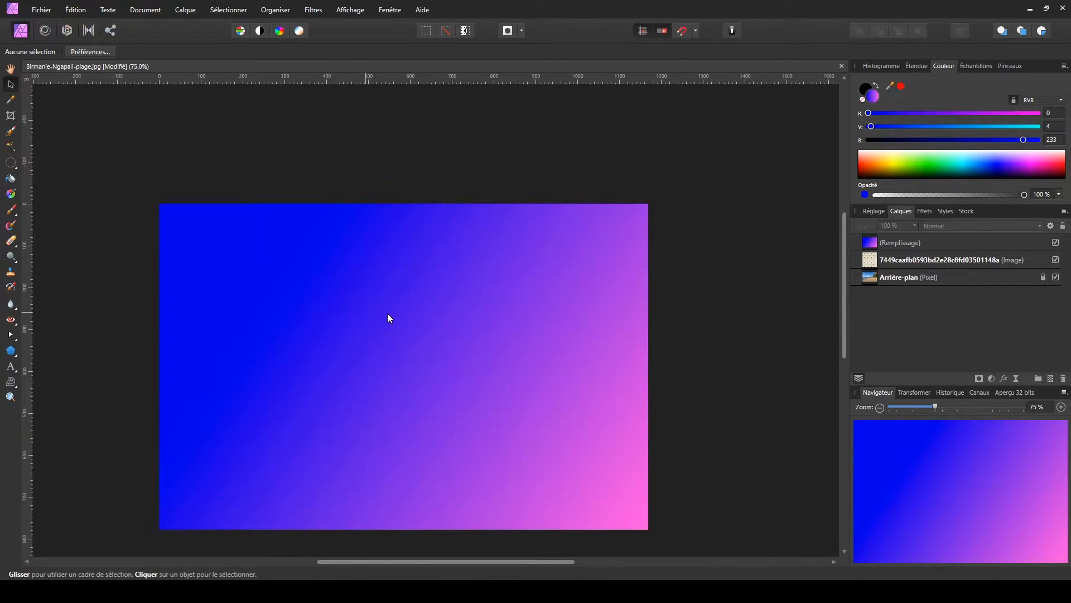
{"action": "key", "text": "ctrl+minus"}
{"action": "left_click_drag", "start_coordinate": [423, 344], "coordinate": [444, 308]}
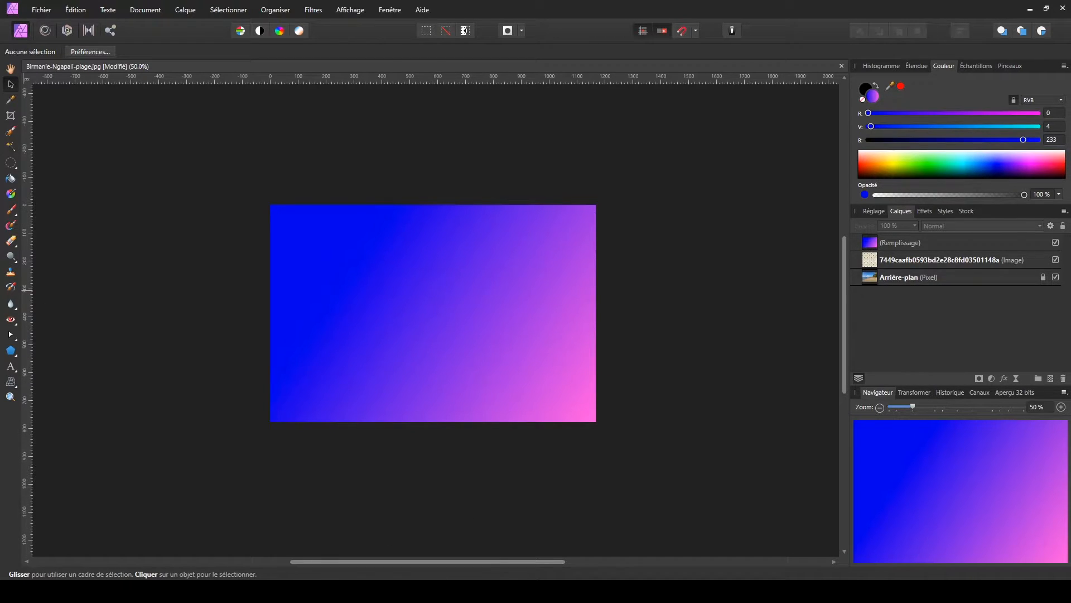
- Switch to the Chrome browser and search Google Images for "texture rayures"
{"action": "left_click_drag", "start_coordinate": [0, 73], "coordinate": [437, 189]}
{"action": "type", "text": "texture "}
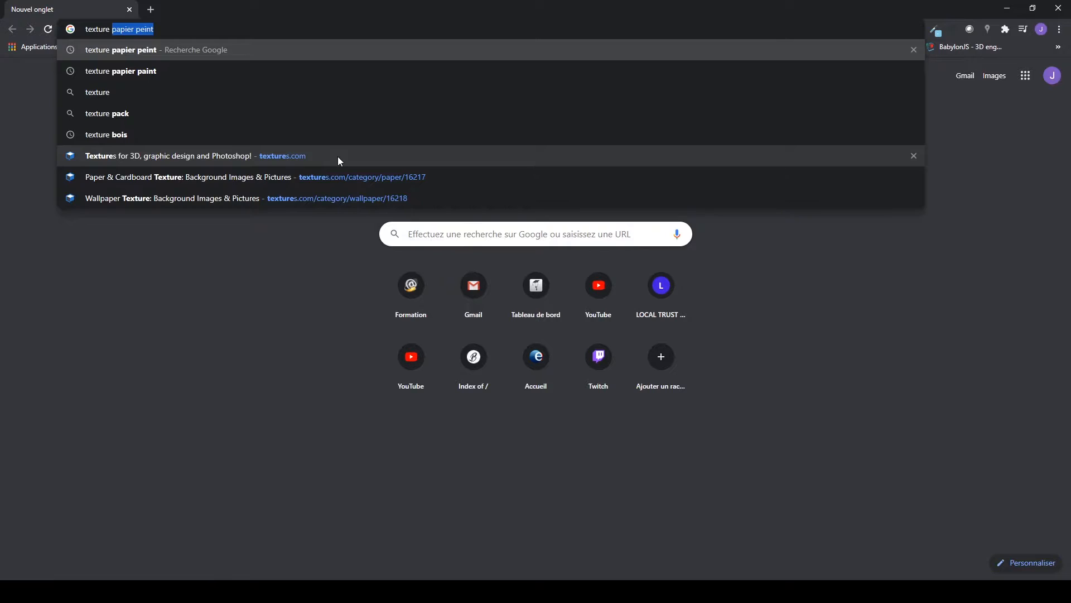
{"action": "type", "text": "rayures"}
{"action": "key", "text": "Return"}
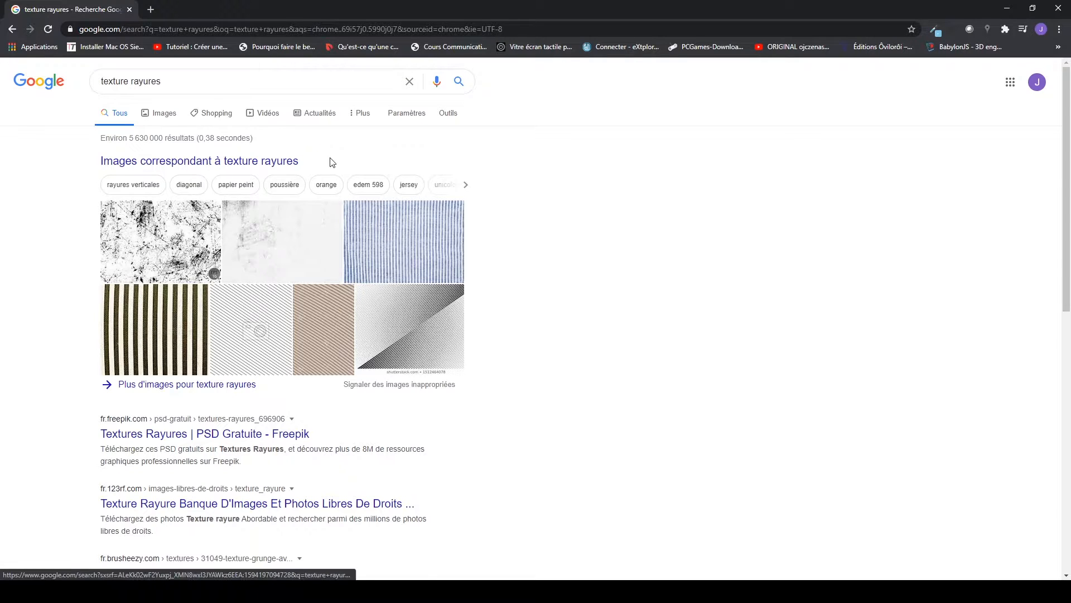
{"action": "left_click", "coordinate": [167, 115]}
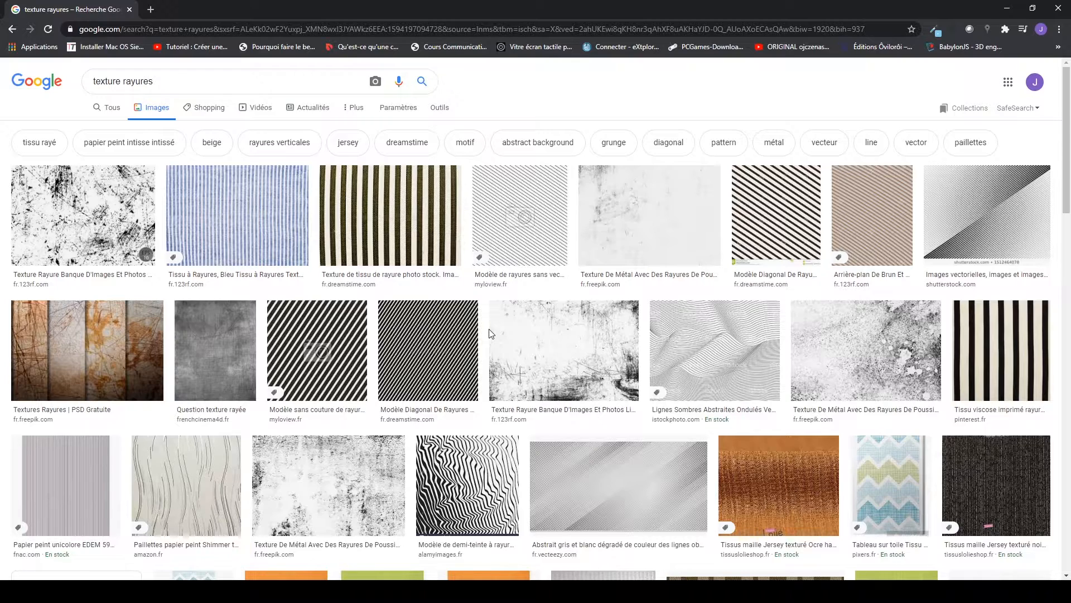
- Open textures.com in a new browser tab and look over the texture categories on its home page
{"action": "left_click", "coordinate": [151, 10]}
{"action": "type", "text": "textures.com"}
{"action": "key", "text": "Return"}
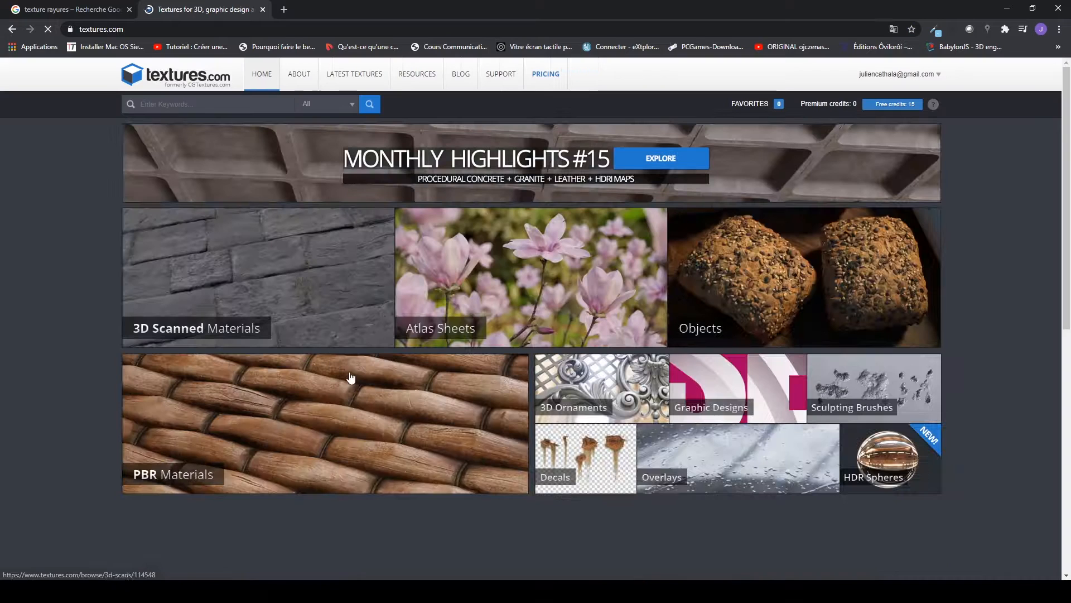
{"action": "scroll", "coordinate": [514, 411], "scroll_direction": "down", "scroll_amount": 5}
{"action": "scroll", "coordinate": [546, 435], "scroll_direction": "up", "scroll_amount": 5}
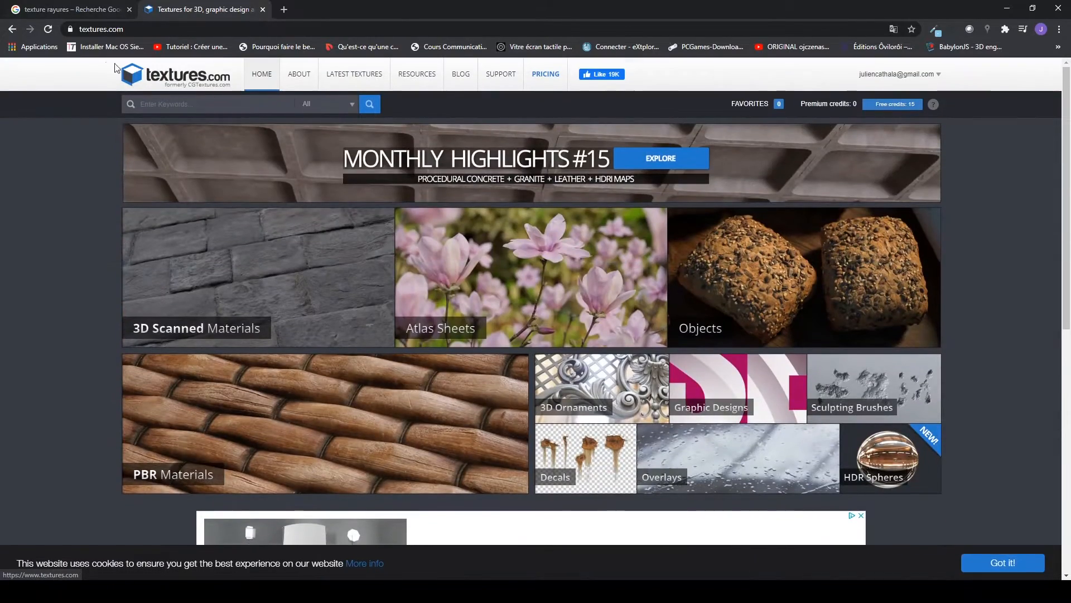
- Return to the image results and open the preview of Freepik's black-and-white metal texture with dust scratches and cracks
{"action": "left_click", "coordinate": [92, 10]}
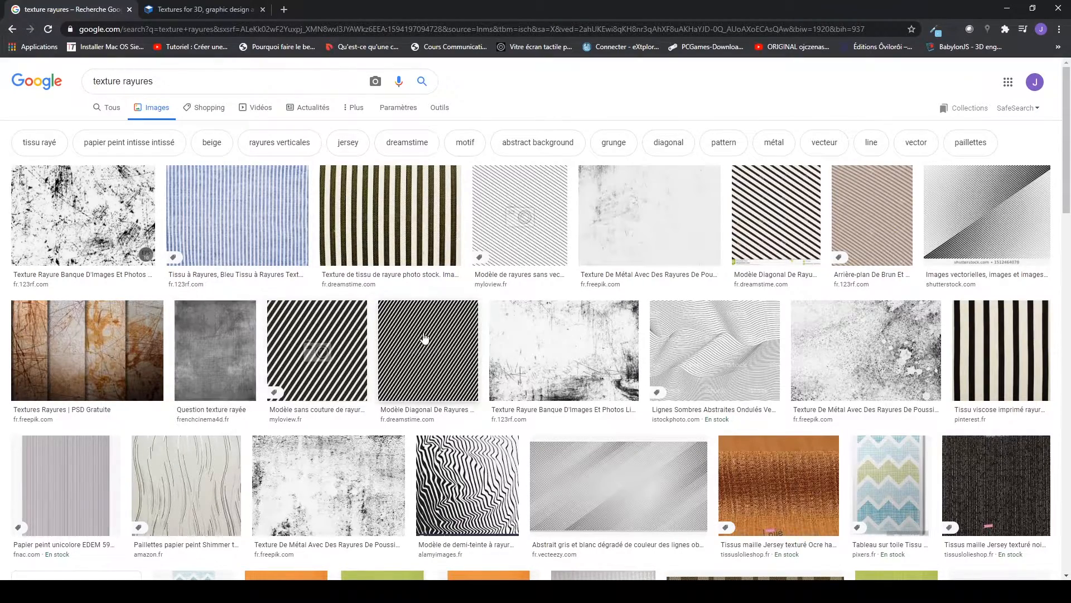
{"action": "scroll", "coordinate": [331, 385], "scroll_direction": "down", "scroll_amount": 1}
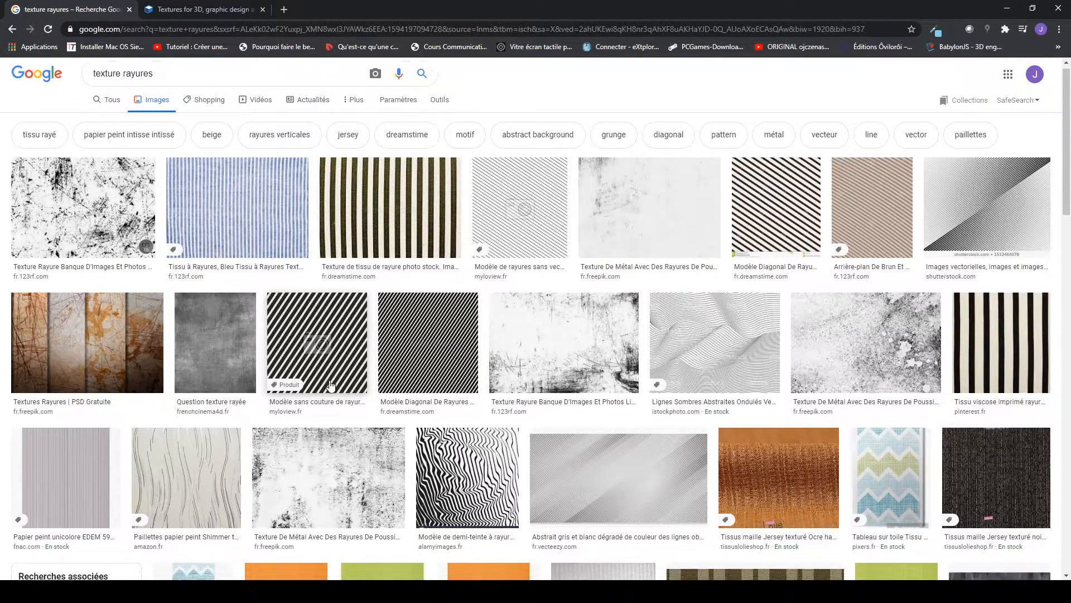
{"action": "scroll", "coordinate": [331, 385], "scroll_direction": "down", "scroll_amount": 2}
{"action": "left_click", "coordinate": [352, 381]}
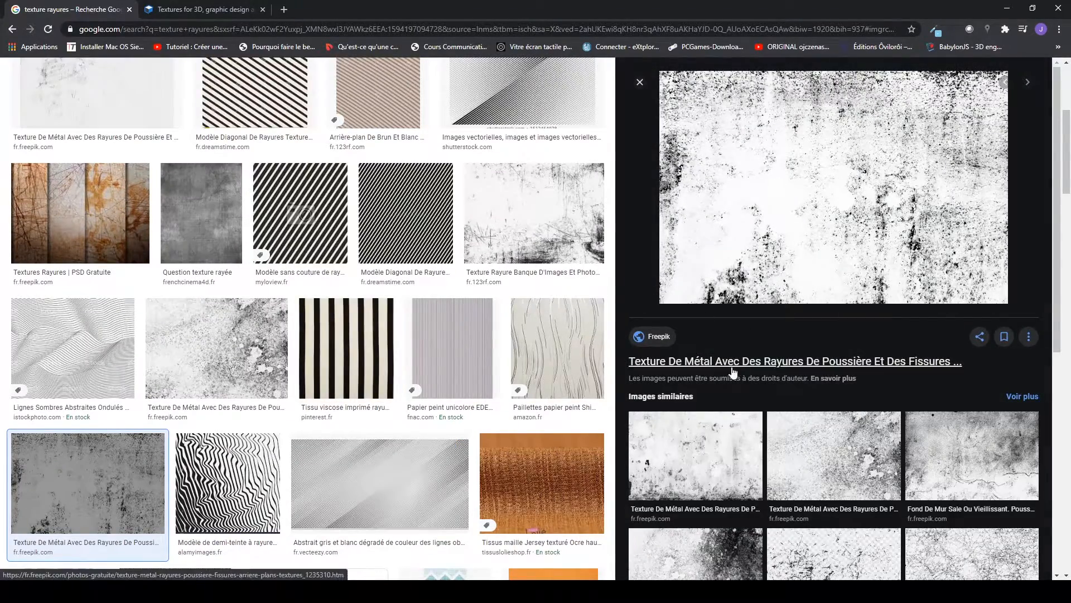
{"action": "scroll", "coordinate": [84, 178], "scroll_direction": "up", "scroll_amount": 4}
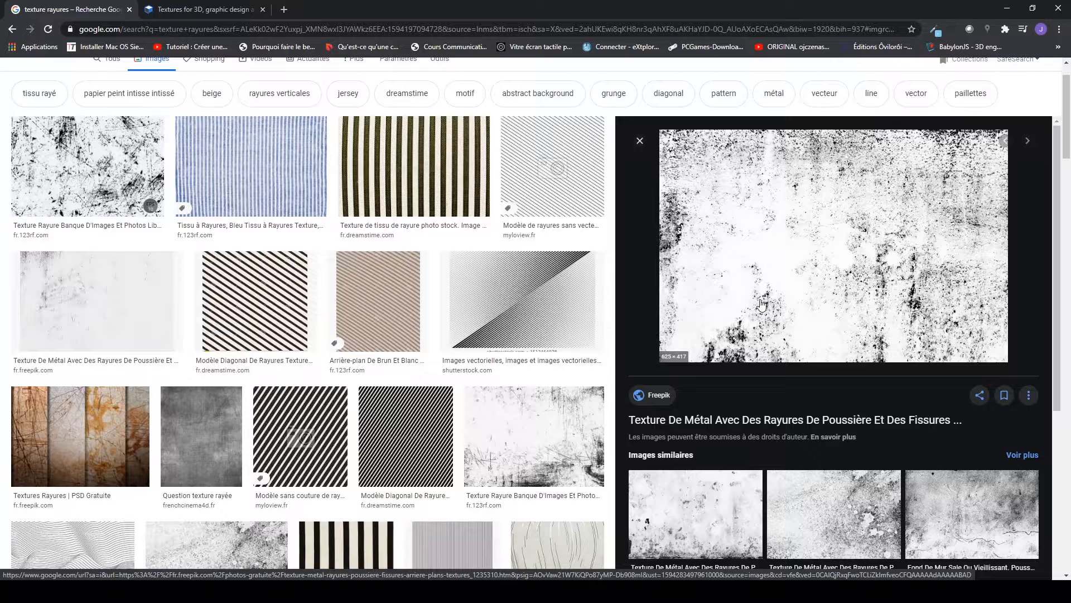
- Open the metal texture image in its own tab and save it as a JPEG in the photos folder
{"action": "right_click", "coordinate": [778, 257]}
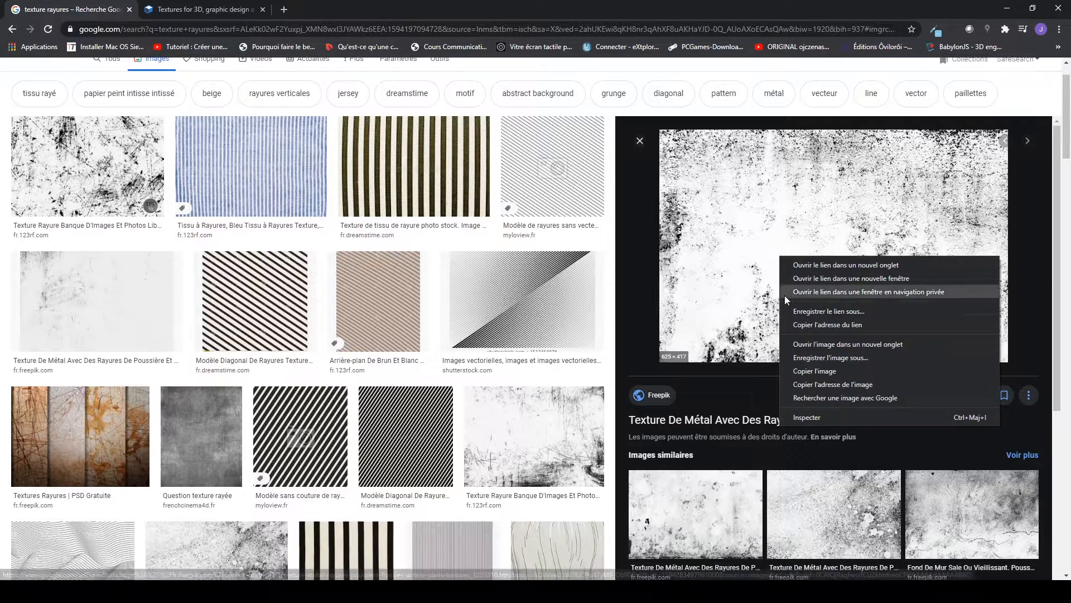
{"action": "left_click", "coordinate": [848, 345]}
{"action": "left_click", "coordinate": [203, 9]}
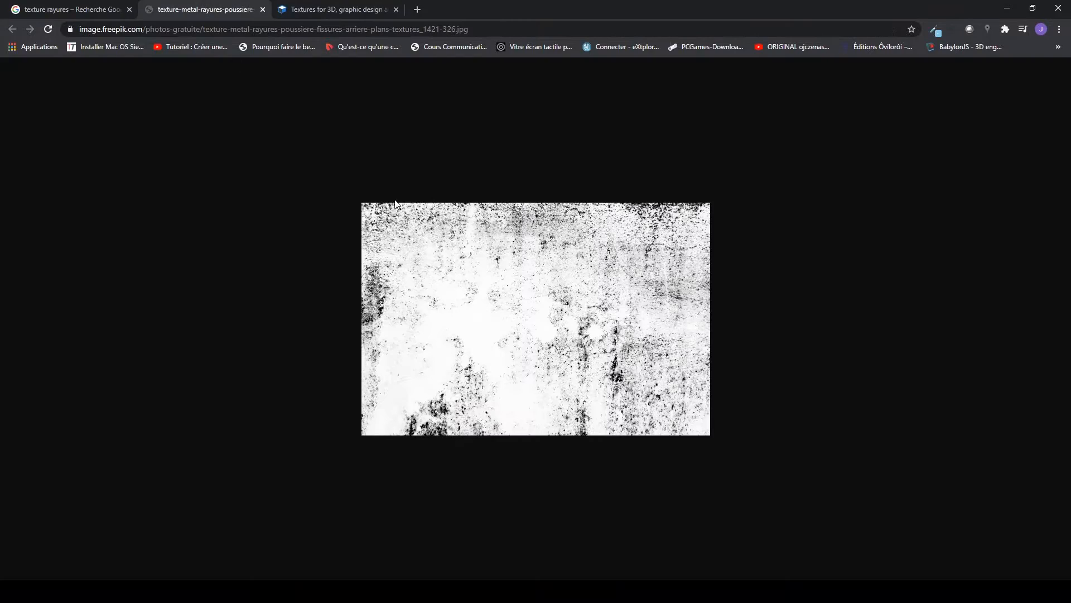
{"action": "key", "text": "ctrl+s"}
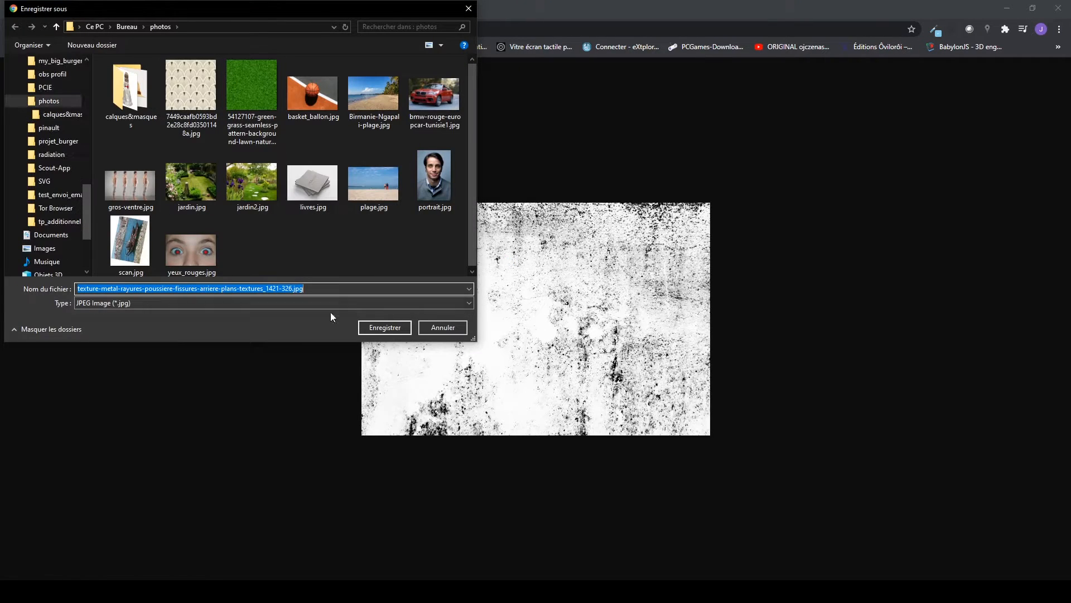
{"action": "left_click", "coordinate": [376, 326]}
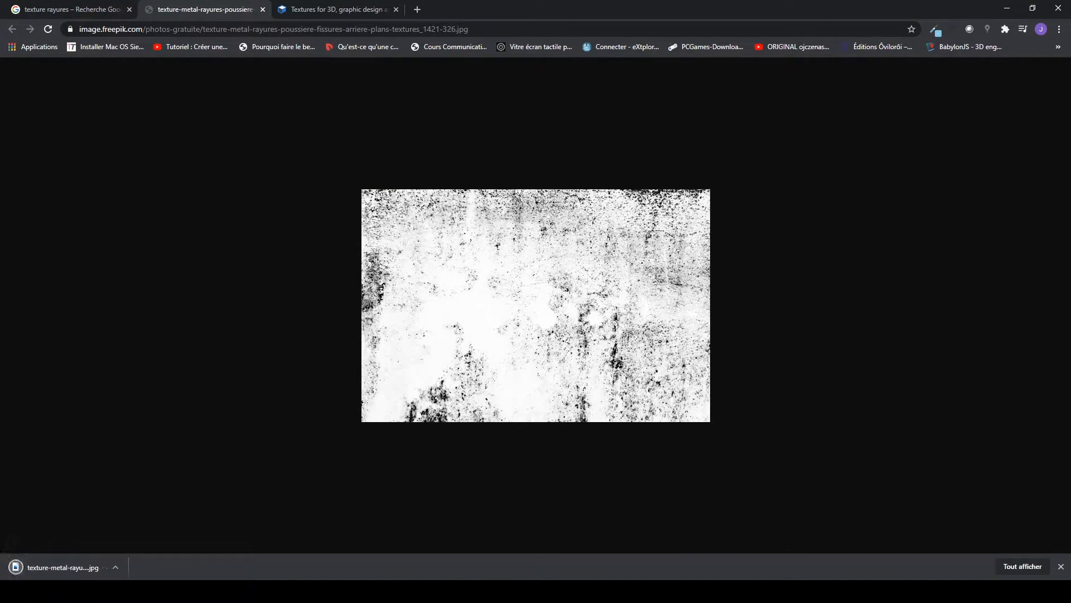
- Switch back to Affinity Photo and choose the downloaded metal texture from the photos folder as the image to place
{"action": "key", "text": "alt+Tab"}
{"action": "left_click", "coordinate": [38, 12]}
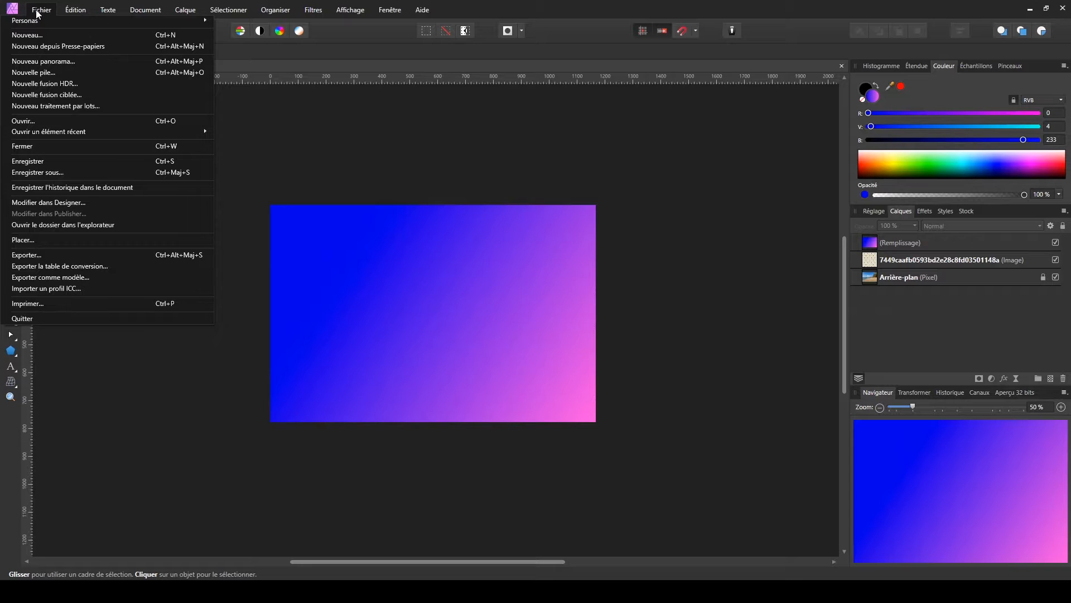
{"action": "left_click", "coordinate": [51, 241]}
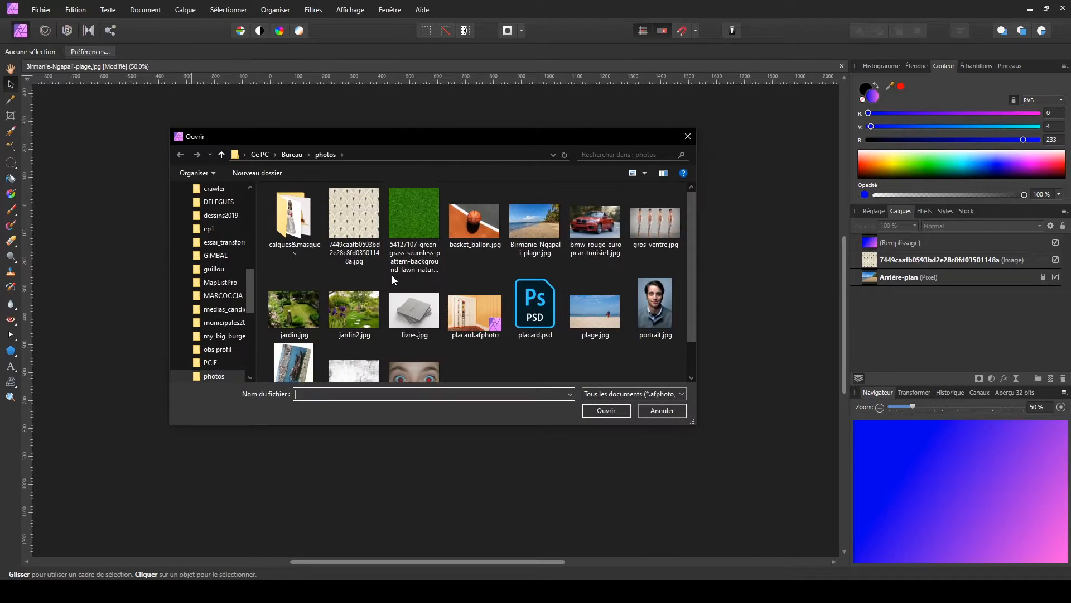
{"action": "scroll", "coordinate": [509, 327], "scroll_direction": "down", "scroll_amount": 1}
{"action": "scroll", "coordinate": [534, 320], "scroll_direction": "up", "scroll_amount": 1}
{"action": "scroll", "coordinate": [478, 338], "scroll_direction": "down", "scroll_amount": 1}
{"action": "double_click", "coordinate": [354, 330]}
- Insert the metal texture over the gradient, enlarge it to cover the whole canvas, and keep it selected
{"action": "left_click", "coordinate": [439, 287]}
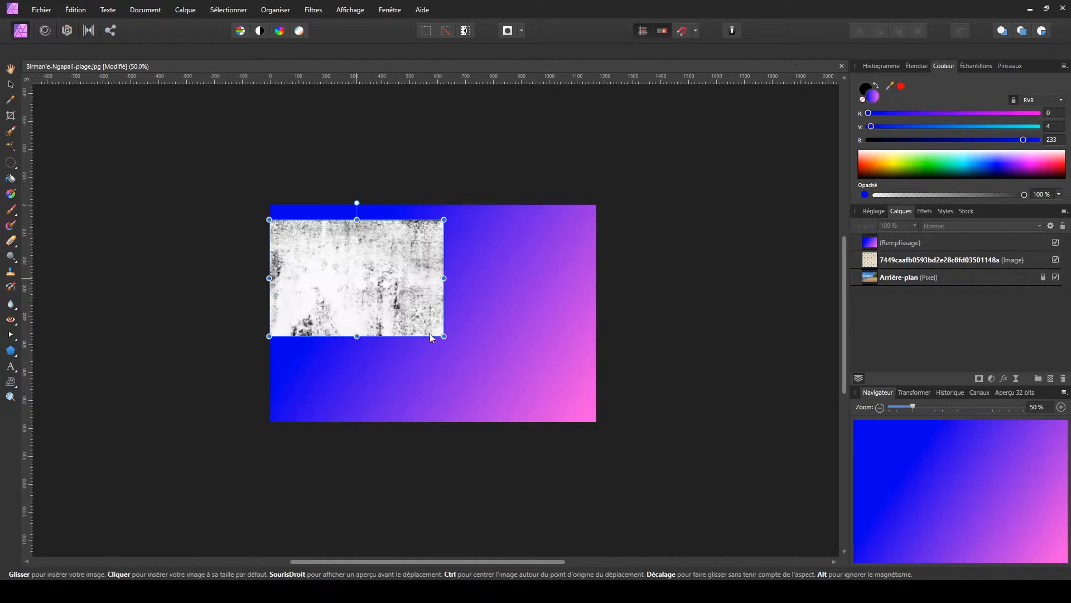
{"action": "left_click_drag", "start_coordinate": [443, 322], "coordinate": [598, 424]}
{"action": "left_click", "coordinate": [698, 366]}
{"action": "left_click", "coordinate": [403, 267]}
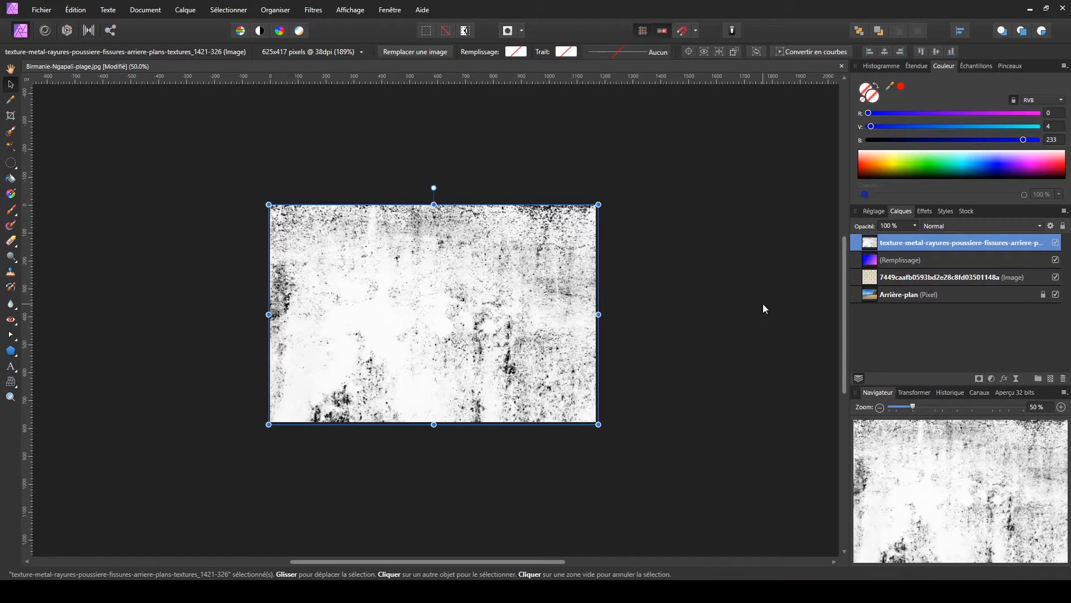
- Apply the Obscurcir, Densité couleur + and Couleur plus foncée blend modes in turn to the metal texture layer
{"action": "left_click", "coordinate": [951, 226]}
{"action": "left_click", "coordinate": [944, 254]}
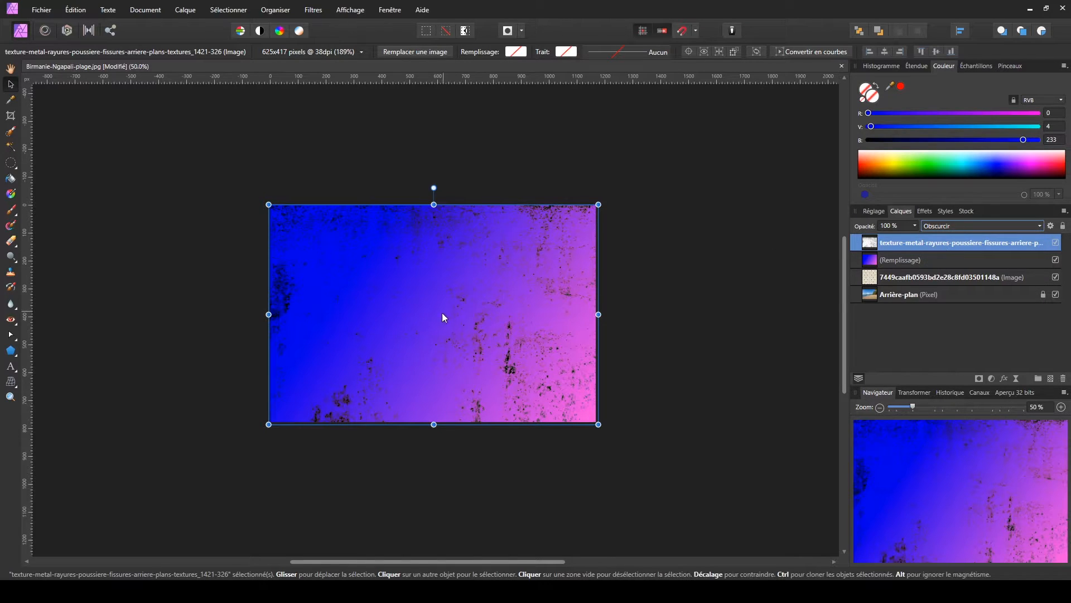
{"action": "key", "text": "ctrl+plus"}
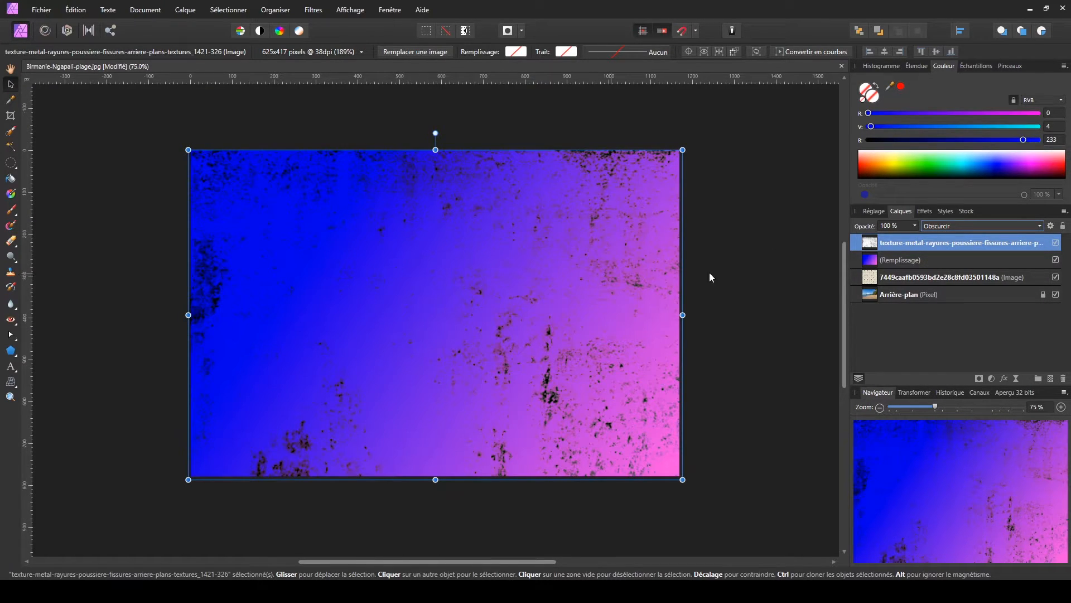
{"action": "scroll", "coordinate": [944, 226], "scroll_direction": "down", "scroll_amount": 2}
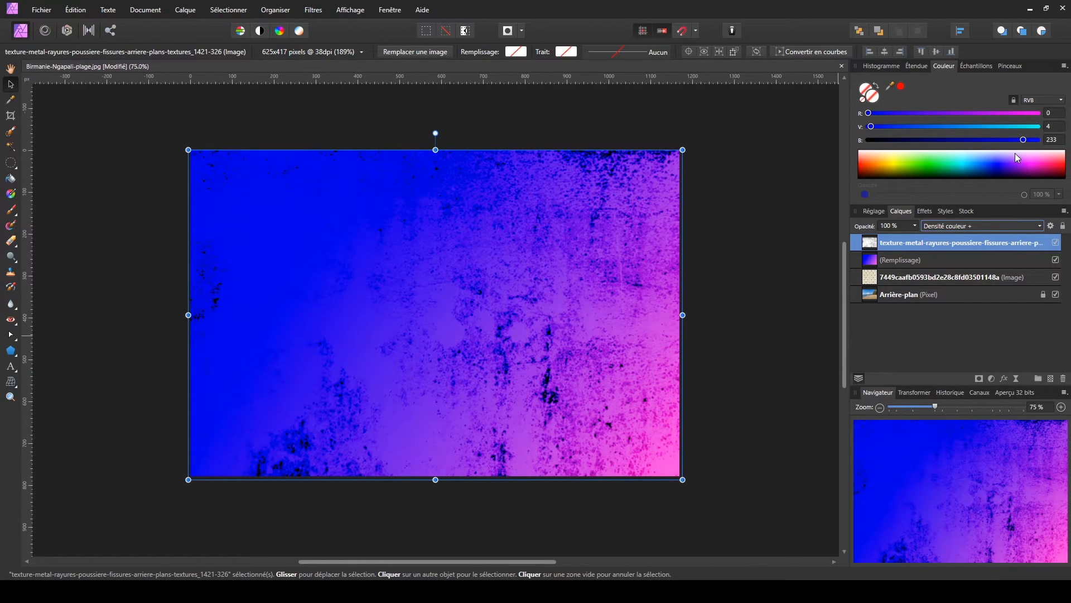
{"action": "scroll", "coordinate": [958, 226], "scroll_direction": "down", "scroll_amount": 3}
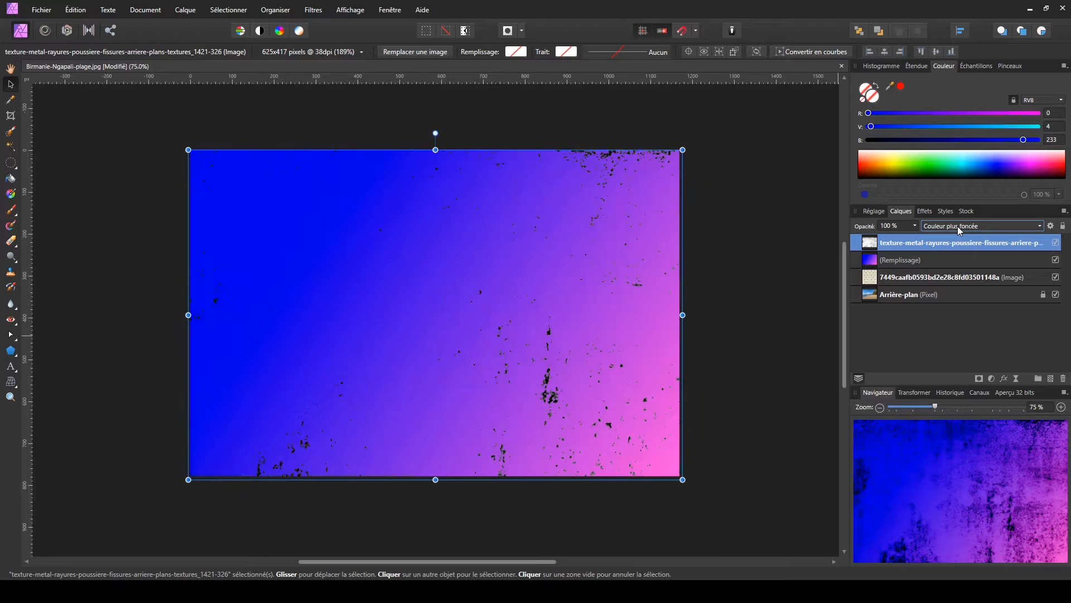
- Run the metal texture layer through Densité couleur - to the Incrustation blend mode and reduce its opacity to 30 %
{"action": "scroll", "coordinate": [957, 226], "scroll_direction": "down", "scroll_amount": 4}
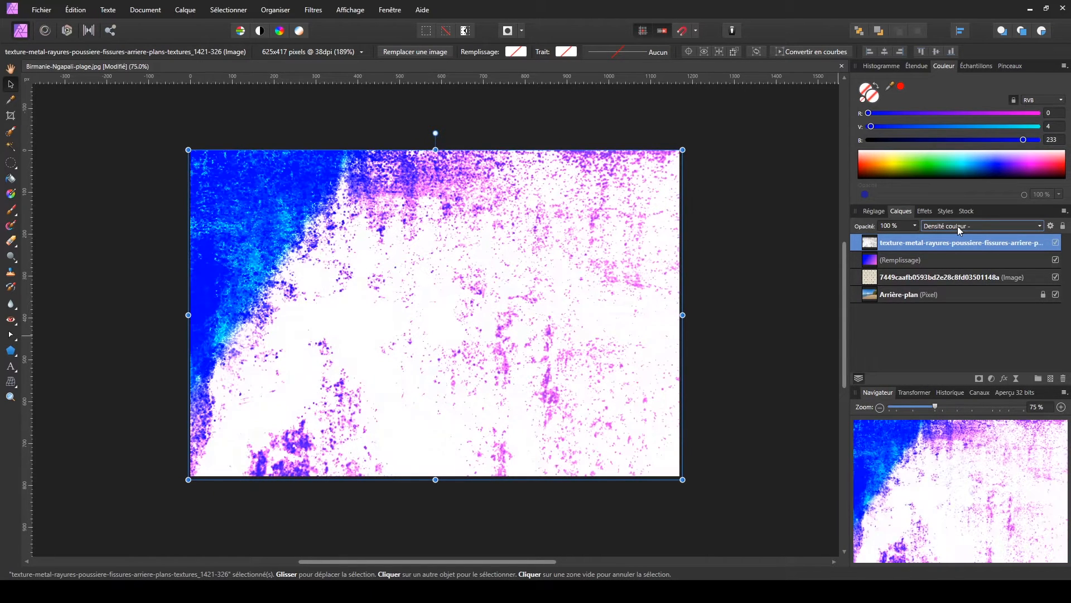
{"action": "scroll", "coordinate": [958, 226], "scroll_direction": "down", "scroll_amount": 1}
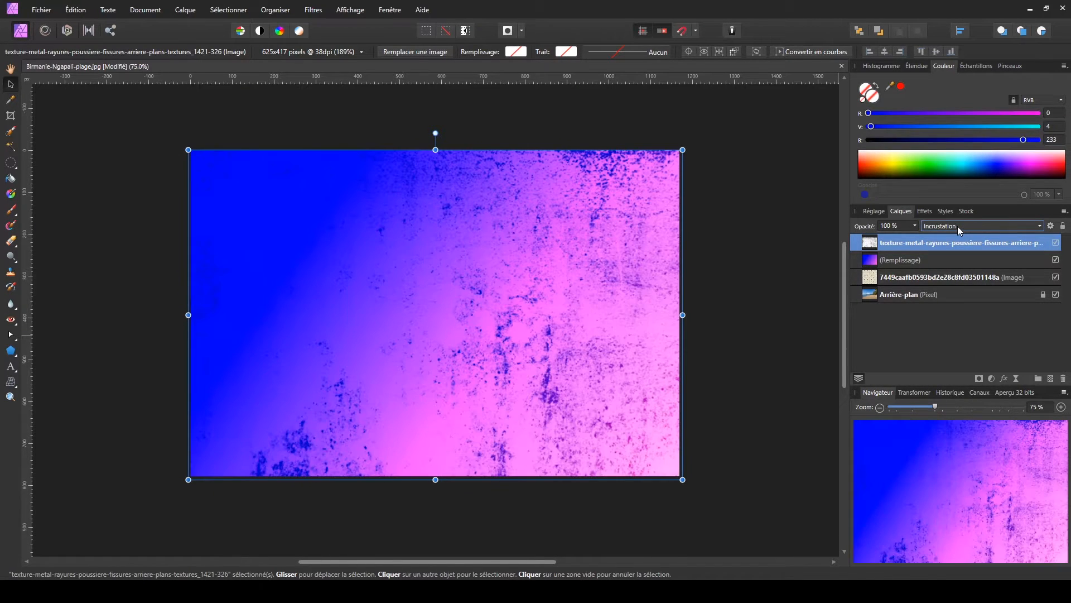
{"action": "left_click", "coordinate": [911, 229]}
{"action": "left_click", "coordinate": [916, 228]}
{"action": "left_click_drag", "start_coordinate": [913, 239], "coordinate": [861, 240]}
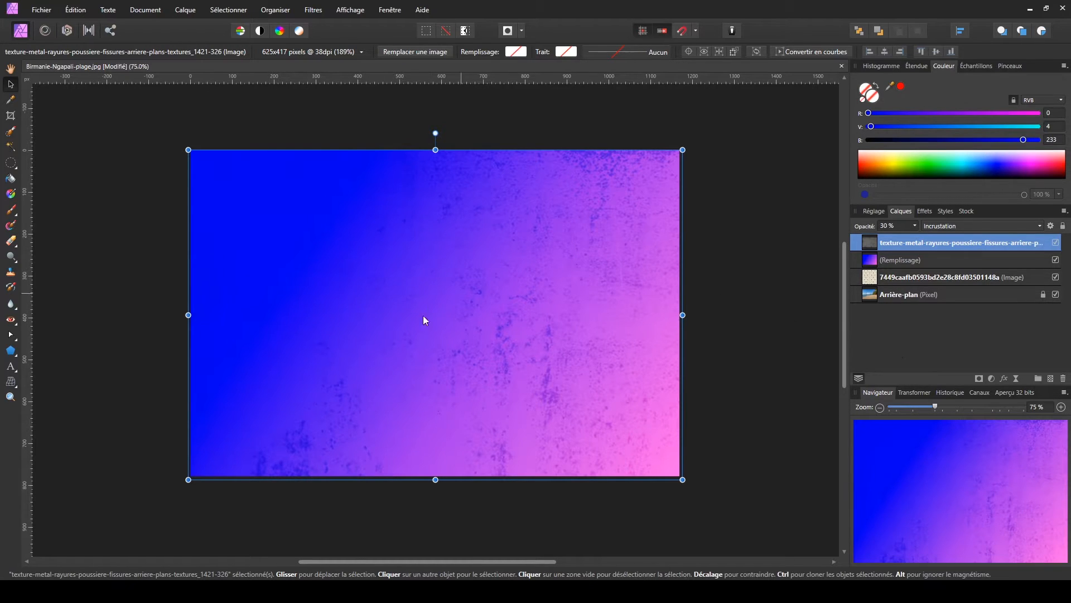
- Try the Lumière crue, Lumière linéaire and Lumière ponctuelle blend modes in turn on the metal texture layer
{"action": "left_click", "coordinate": [942, 225]}
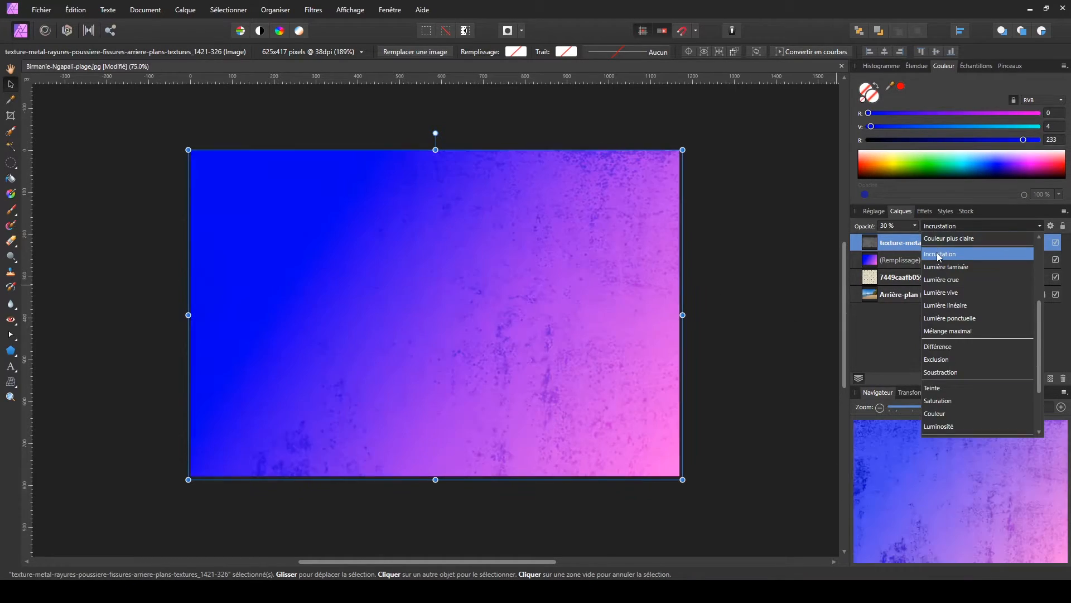
{"action": "left_click", "coordinate": [939, 255]}
{"action": "scroll", "coordinate": [939, 227], "scroll_direction": "down", "scroll_amount": 1}
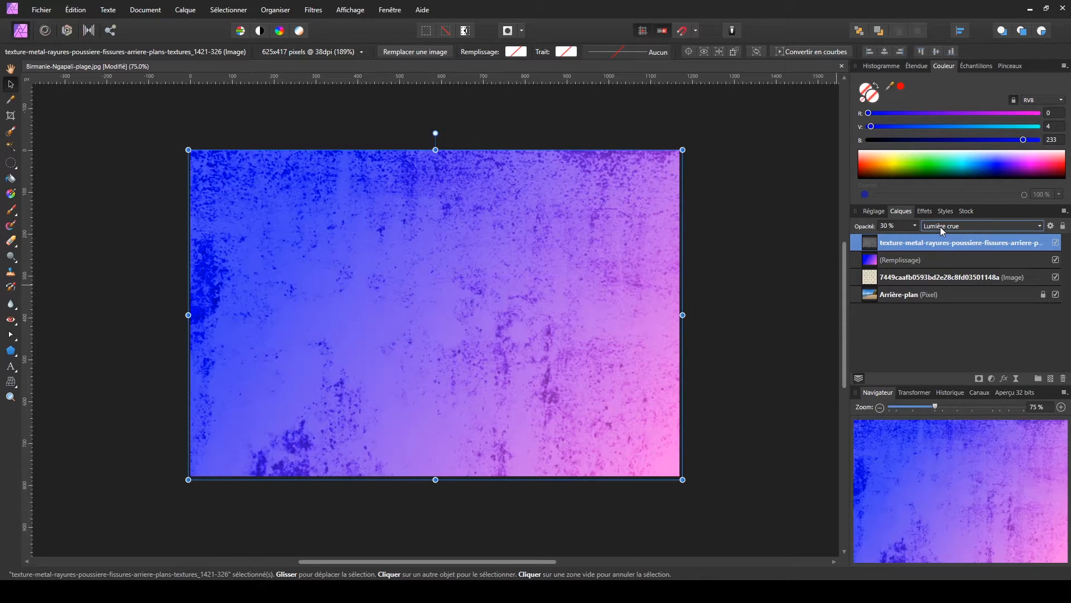
{"action": "scroll", "coordinate": [945, 226], "scroll_direction": "down", "scroll_amount": 1}
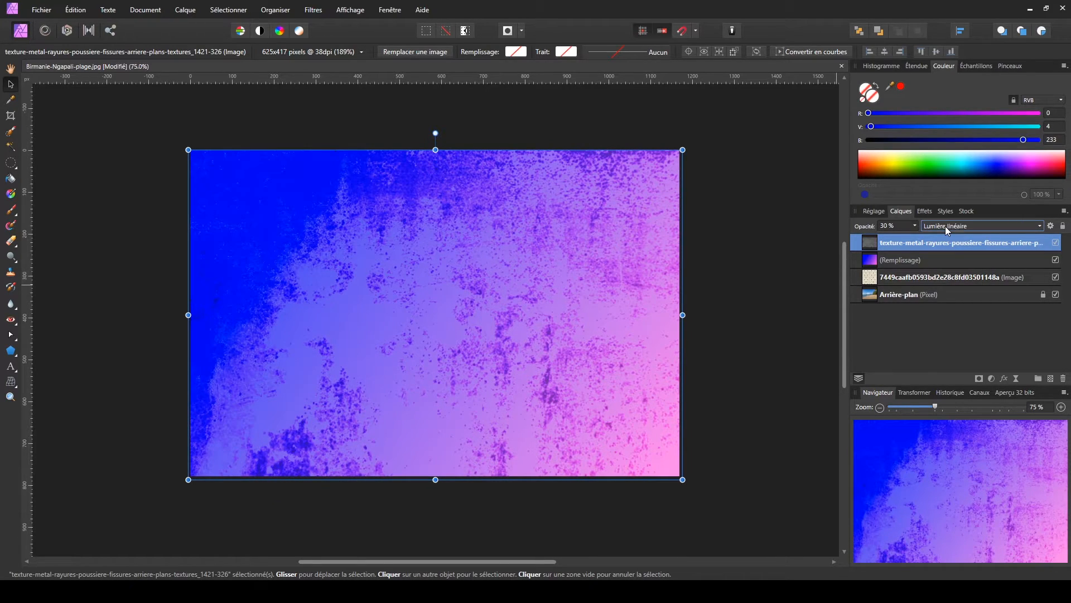
{"action": "scroll", "coordinate": [945, 226], "scroll_direction": "down", "scroll_amount": 1}
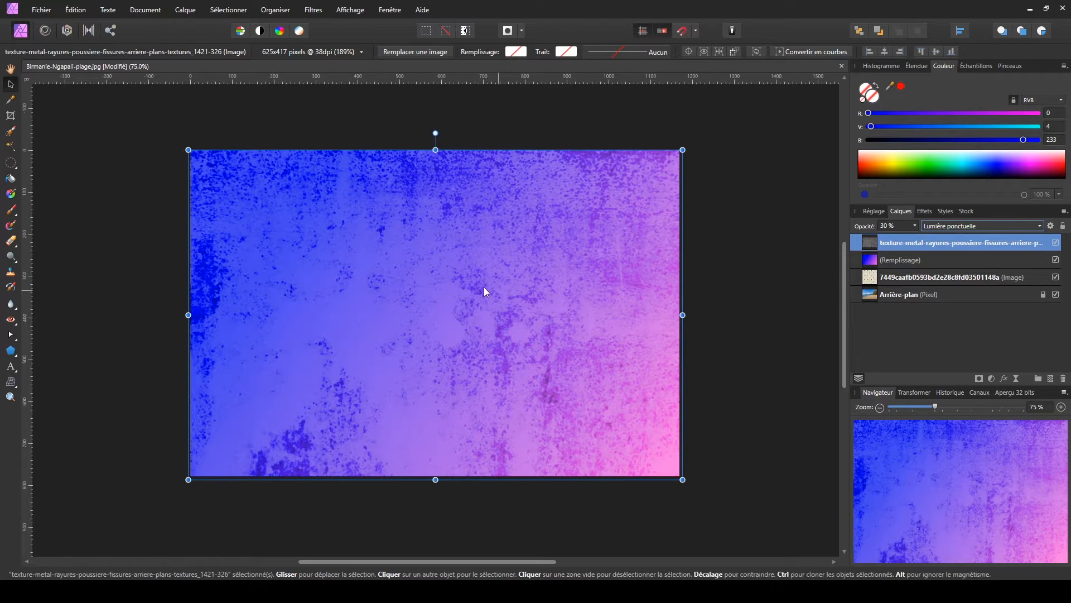
- Try the Différence, Teinte, Luminosité and Moyenne blend modes in turn on the metal texture layer
{"action": "scroll", "coordinate": [946, 227], "scroll_direction": "down", "scroll_amount": 3}
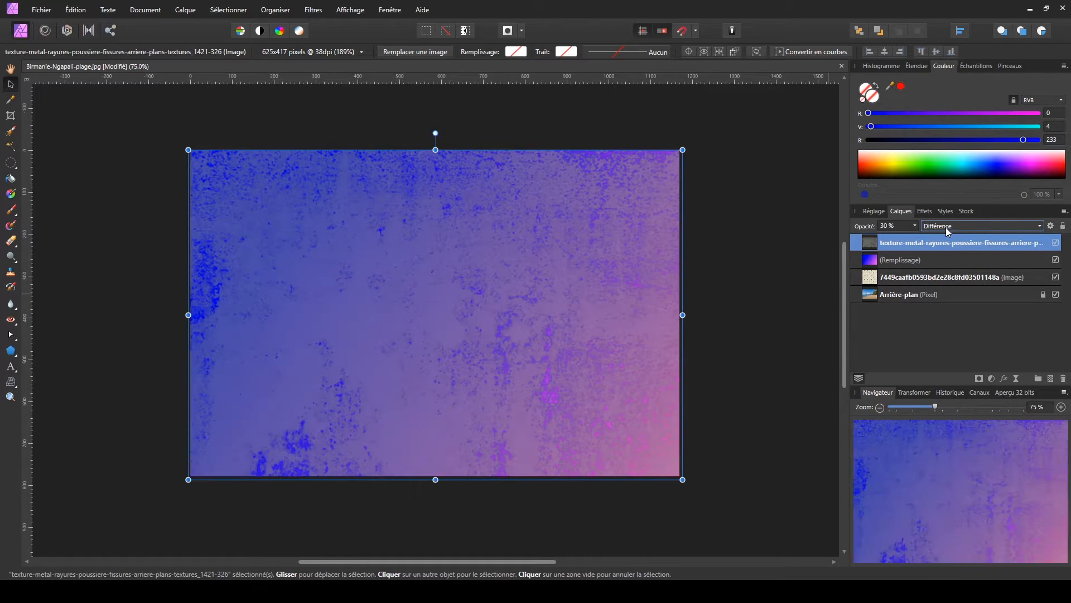
{"action": "scroll", "coordinate": [948, 226], "scroll_direction": "down", "scroll_amount": 2}
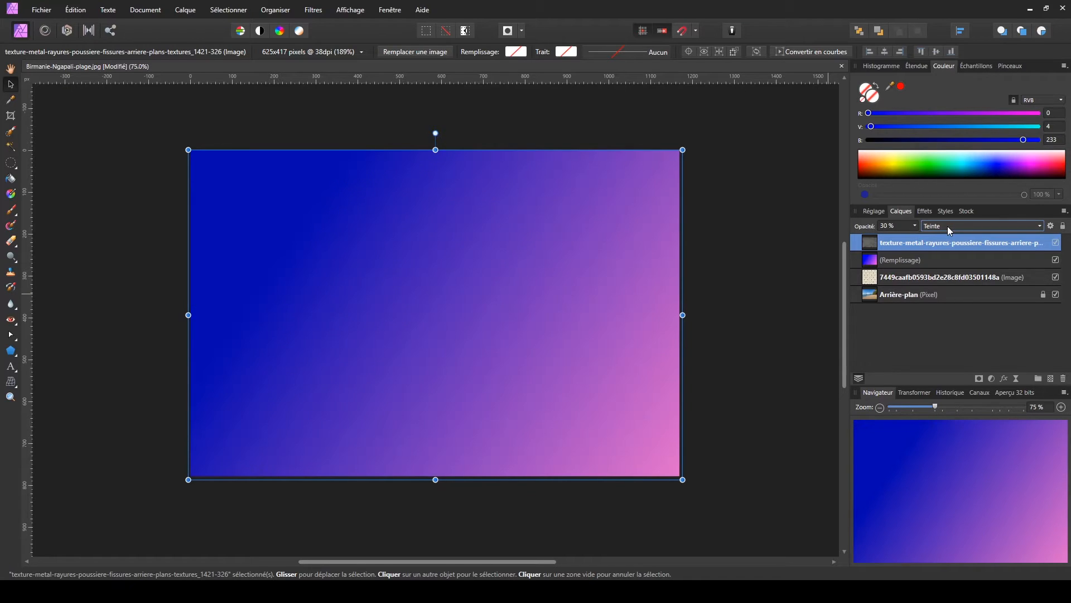
{"action": "scroll", "coordinate": [948, 226], "scroll_direction": "down", "scroll_amount": 1}
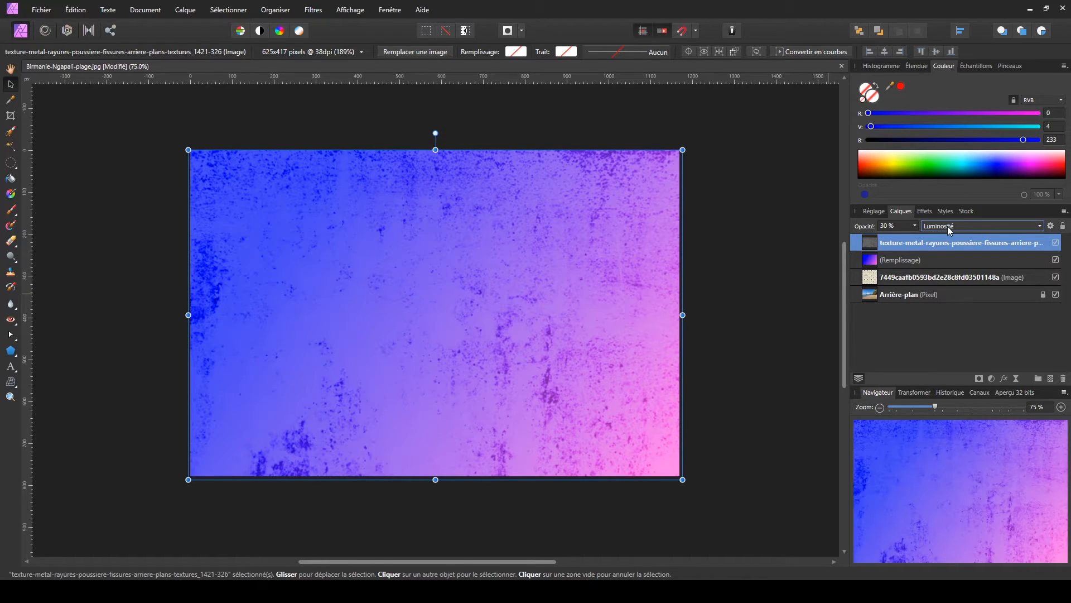
{"action": "scroll", "coordinate": [947, 226], "scroll_direction": "down", "scroll_amount": 1}
- Set the metal texture layer back to Incrustation and compare it with the Lumière tamisée blend mode
{"action": "left_click", "coordinate": [947, 226]}
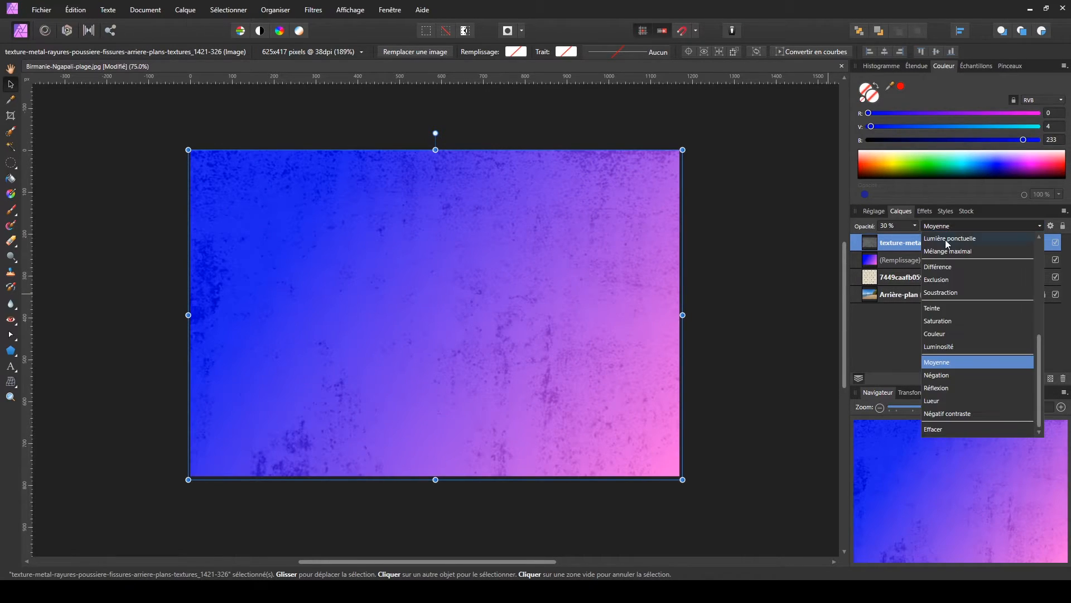
{"action": "scroll", "coordinate": [952, 277], "scroll_direction": "up", "scroll_amount": 3}
{"action": "left_click", "coordinate": [952, 279]}
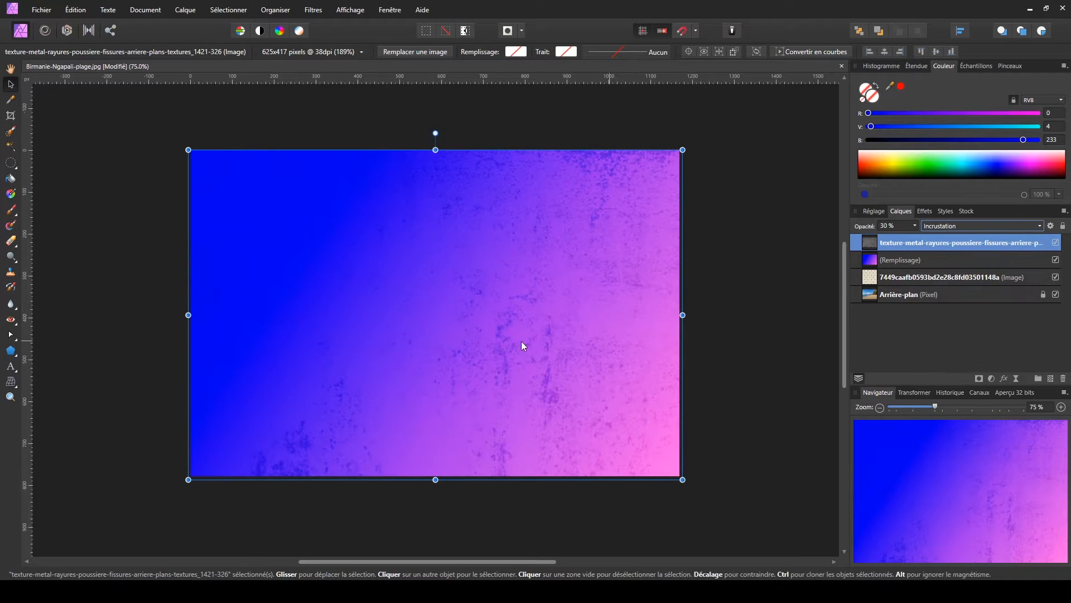
{"action": "left_click", "coordinate": [966, 226]}
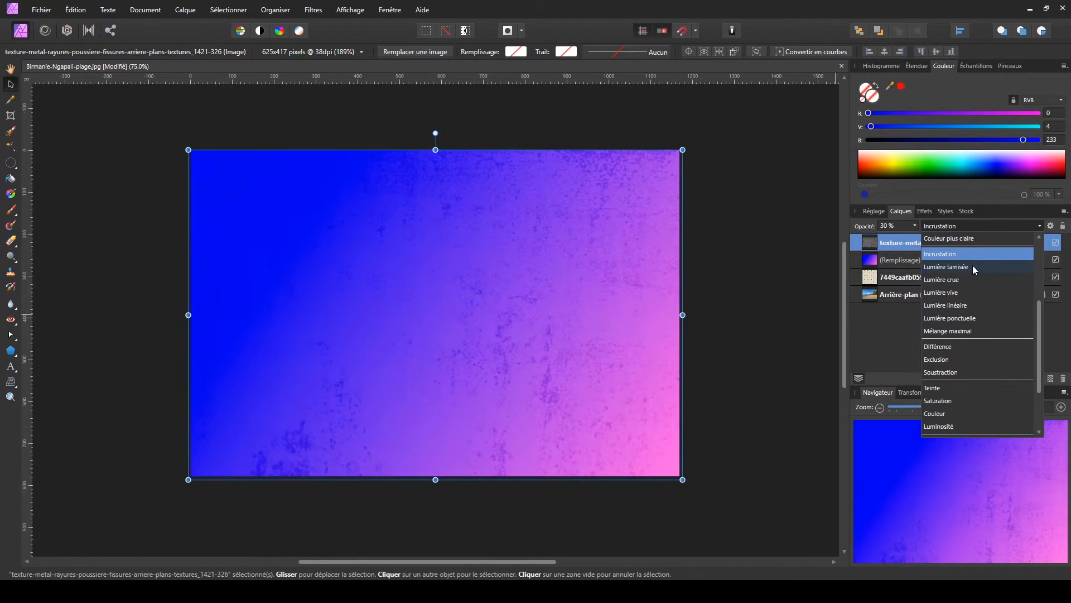
{"action": "left_click", "coordinate": [966, 268]}
{"action": "scroll", "coordinate": [956, 226], "scroll_direction": "up", "scroll_amount": 1}
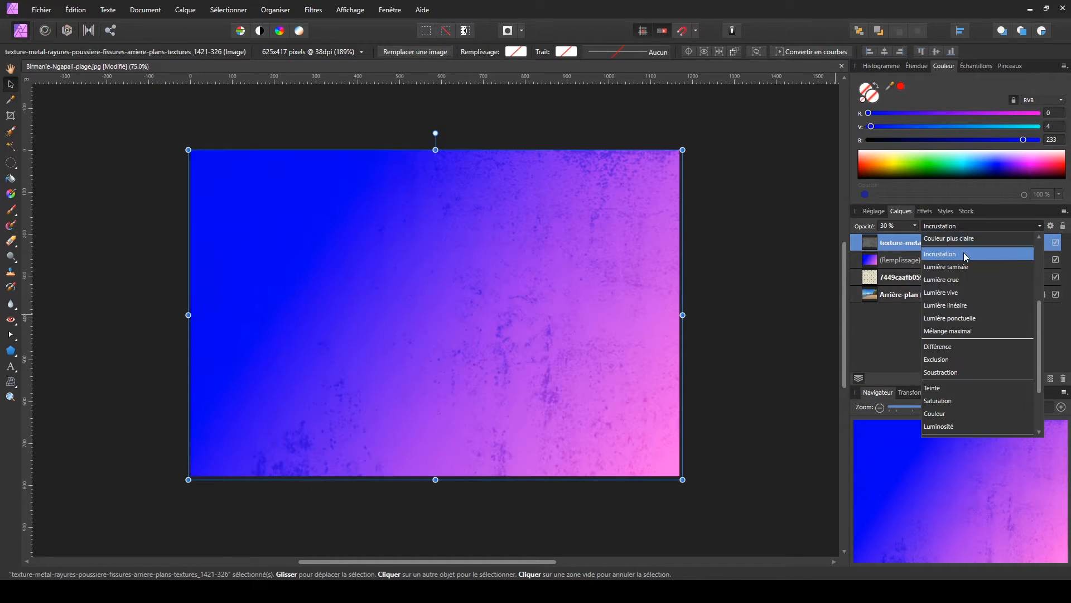
- Apply the Superposition blend mode to the metal texture layer and deselect it
{"action": "scroll", "coordinate": [975, 278], "scroll_direction": "up", "scroll_amount": 2}
{"action": "left_click", "coordinate": [953, 267]}
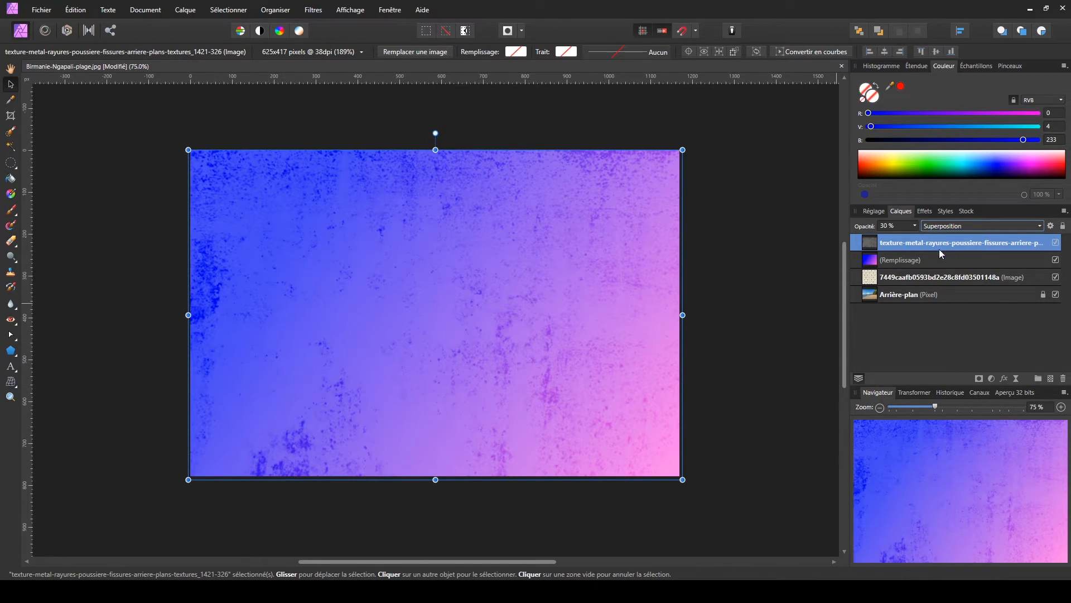
{"action": "left_click", "coordinate": [736, 347]}
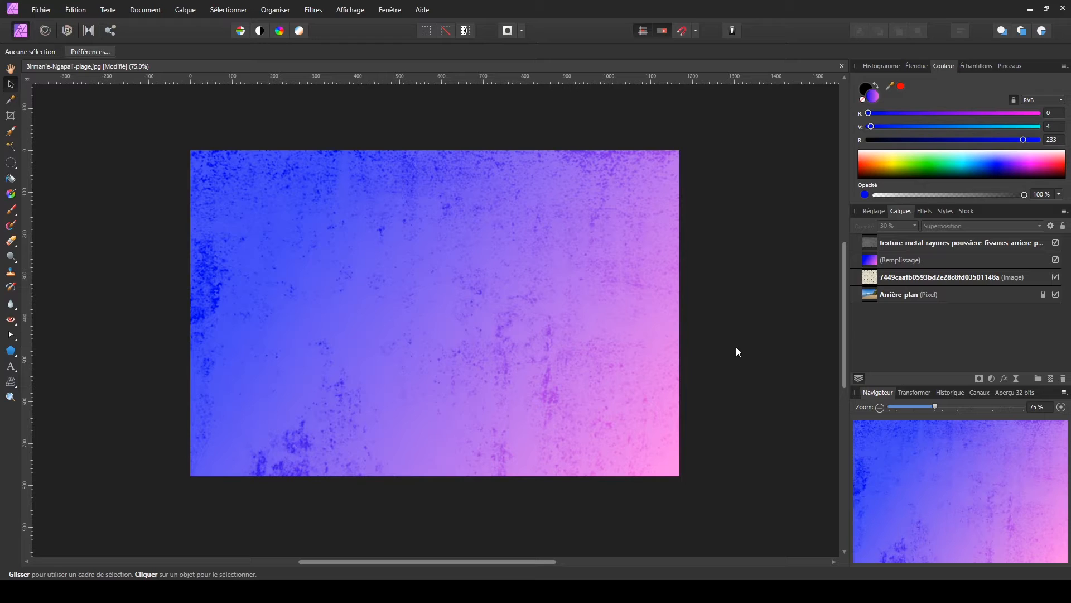